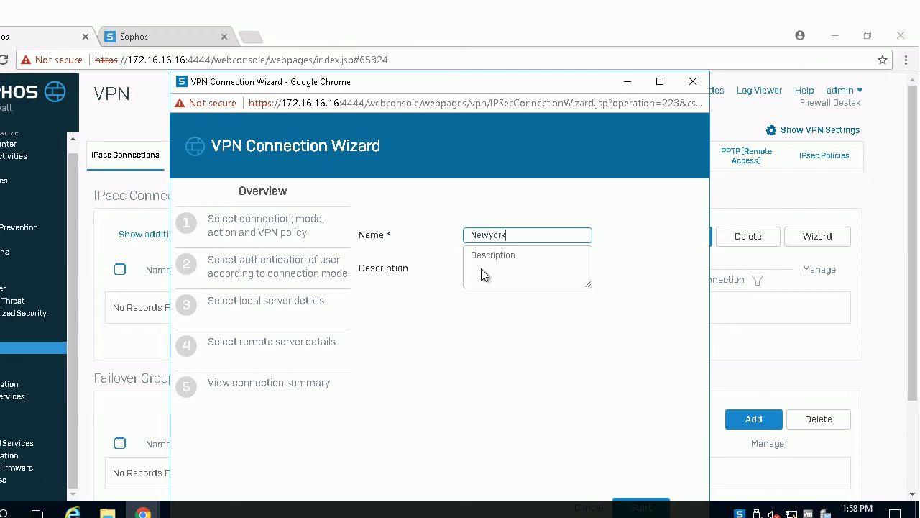
- Start the wizard for the Newyork connection and choose a Site To Site connection type with the IKEv2 policy
left_click(498, 258)
left_click_drag(500, 79, 490, 46)
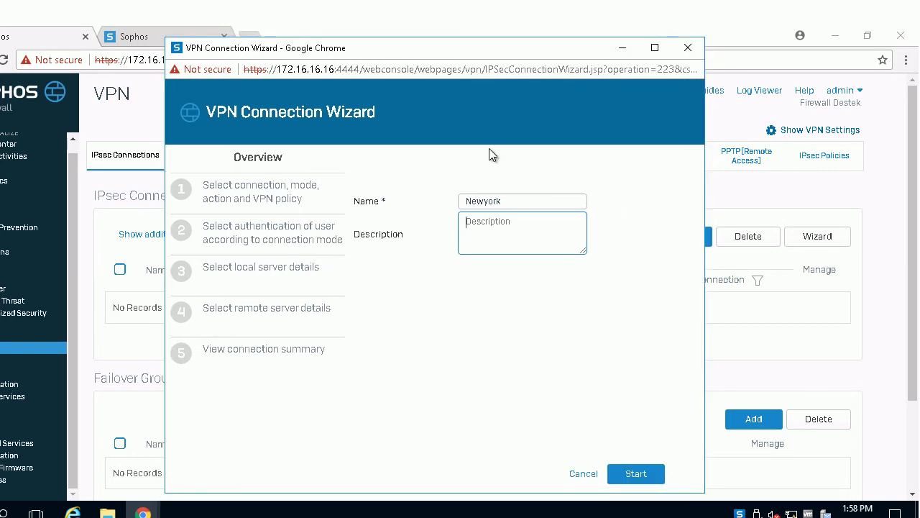
left_click(634, 474)
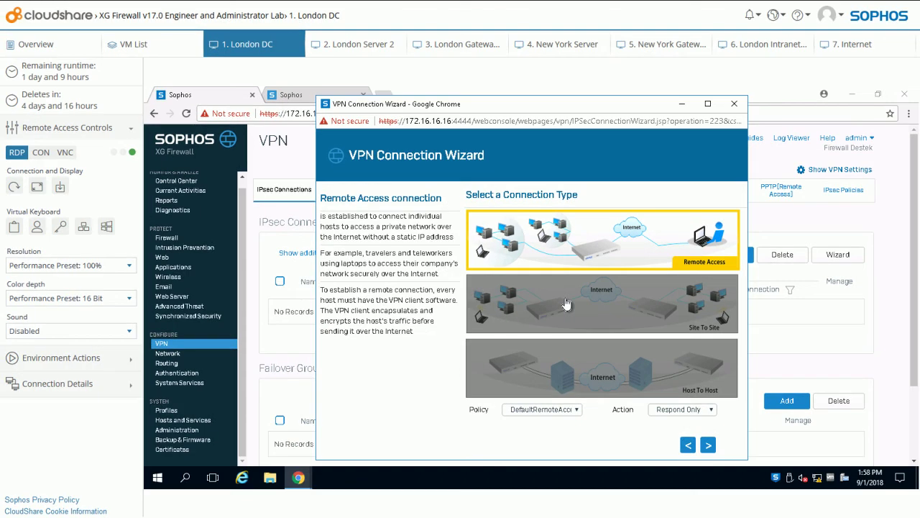
left_click(478, 296)
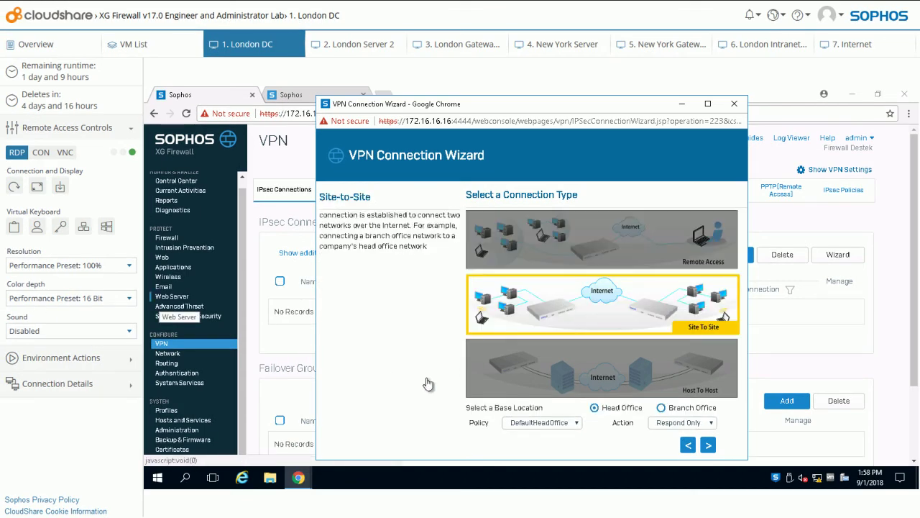
left_click(545, 424)
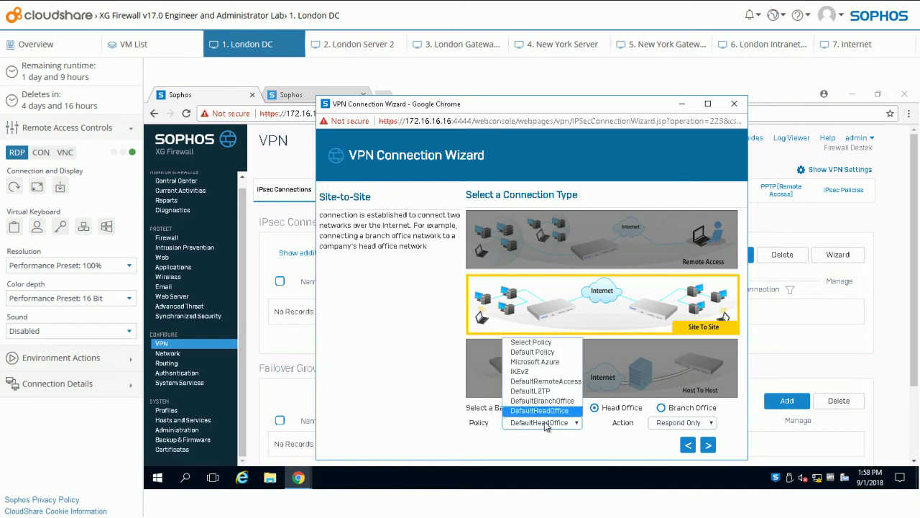
left_click(529, 372)
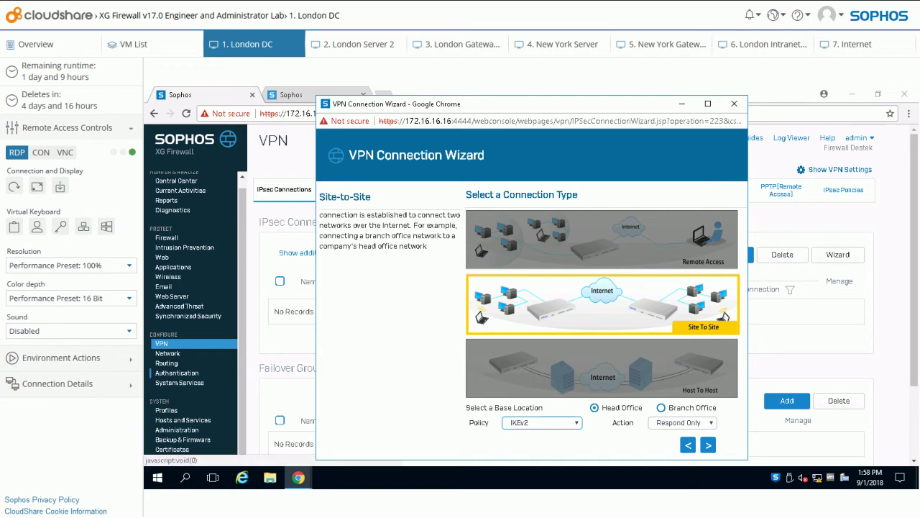
left_click(708, 446)
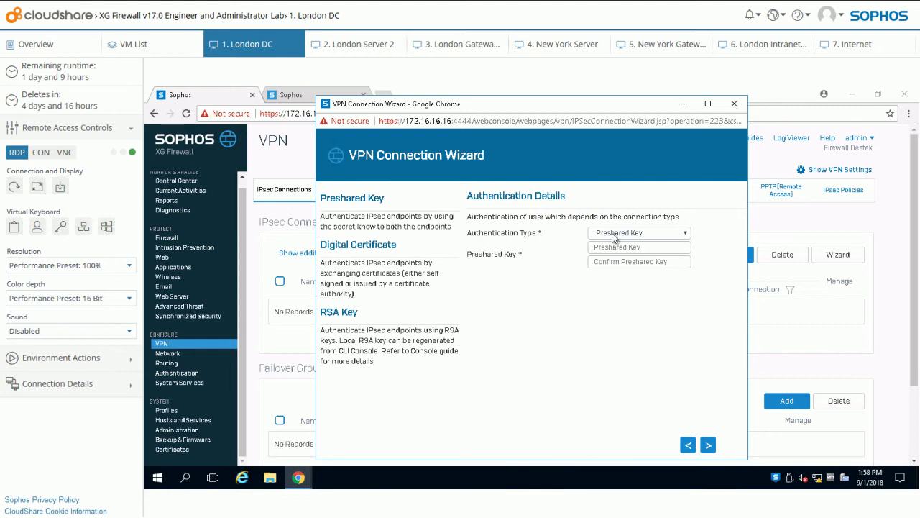
- Enter and confirm the preshared key for the connection's authentication and continue to the local network details
left_click(604, 247)
type("*****")
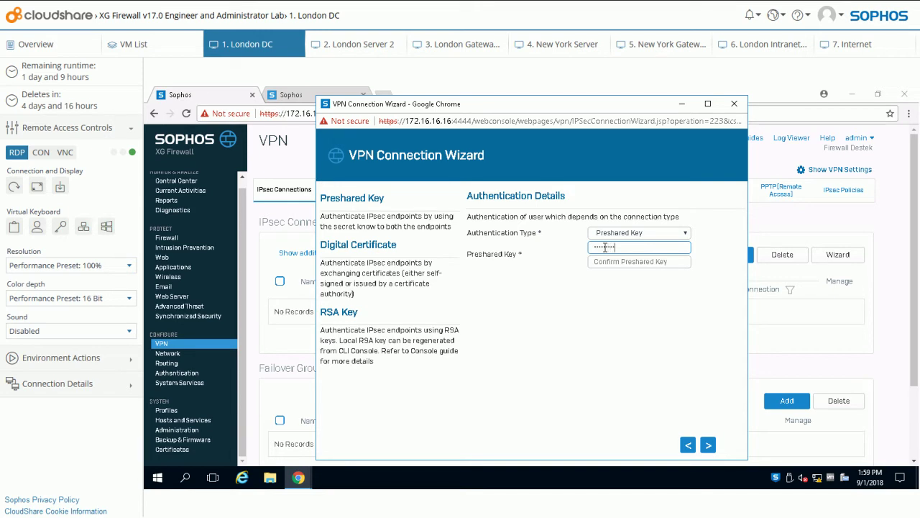
key("Tab")
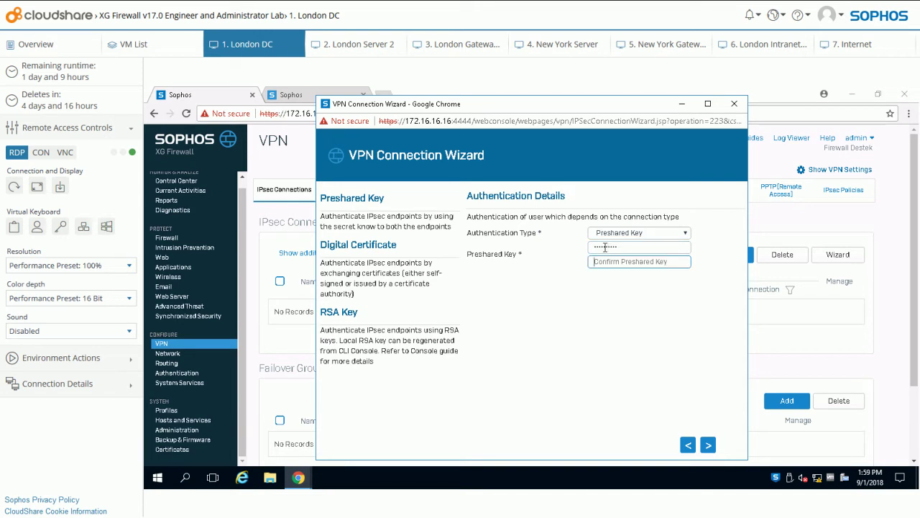
type("*******")
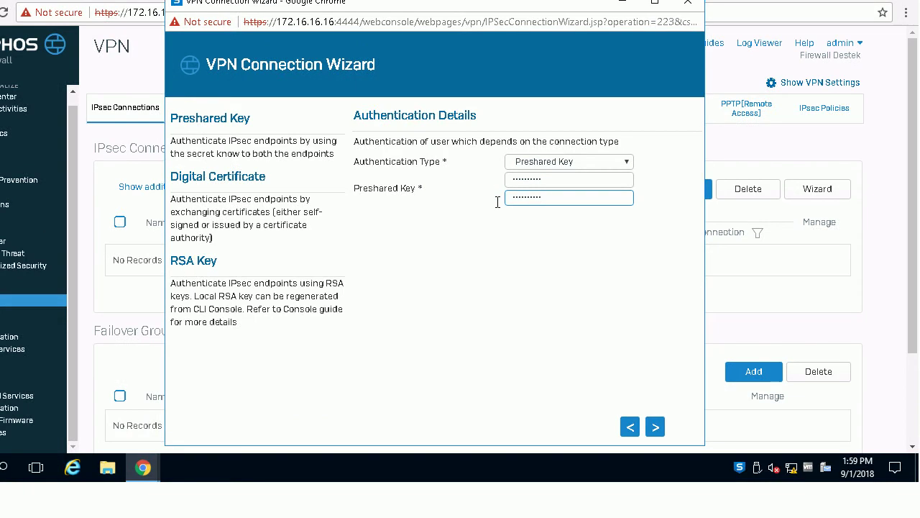
key("shift+Home")
key("BackSpace")
type("**********")
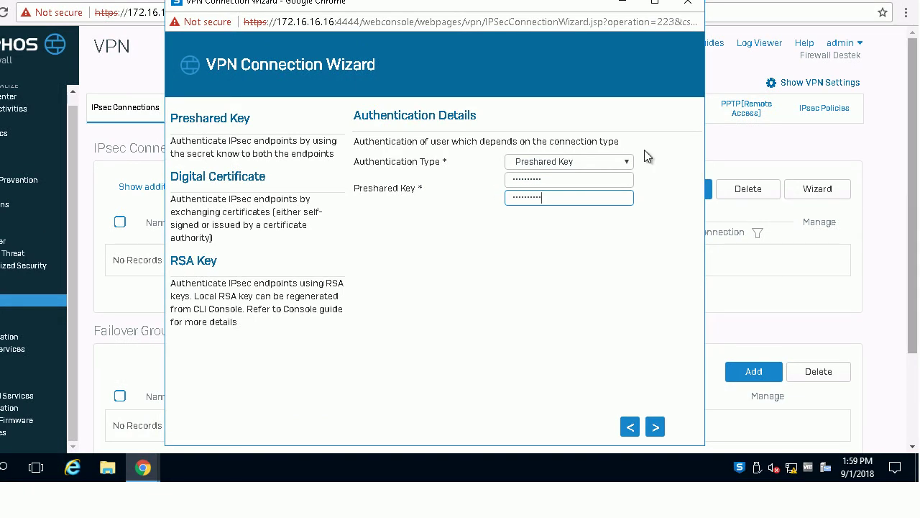
left_click(655, 428)
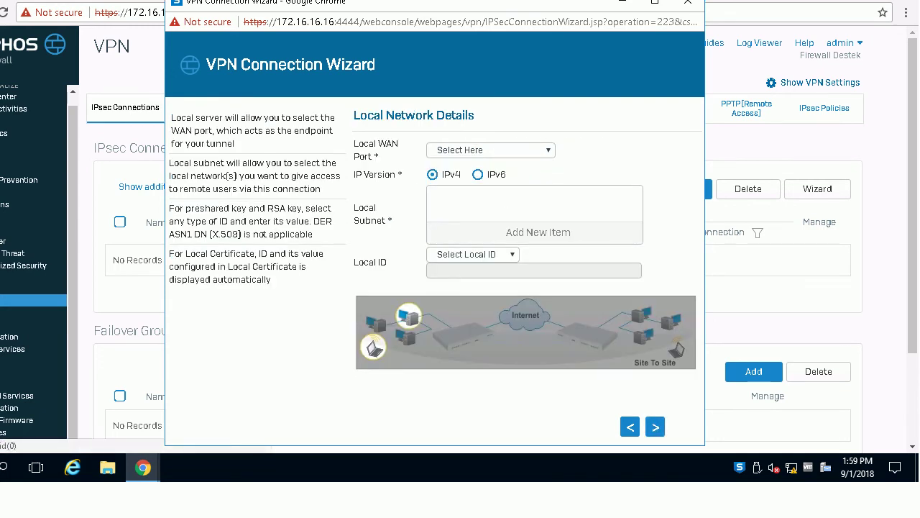
- Set the local WAN port to PortB - 10.1.1.100 and add the local subnets London-172.16.16 and London-172.17.17
left_click(474, 152)
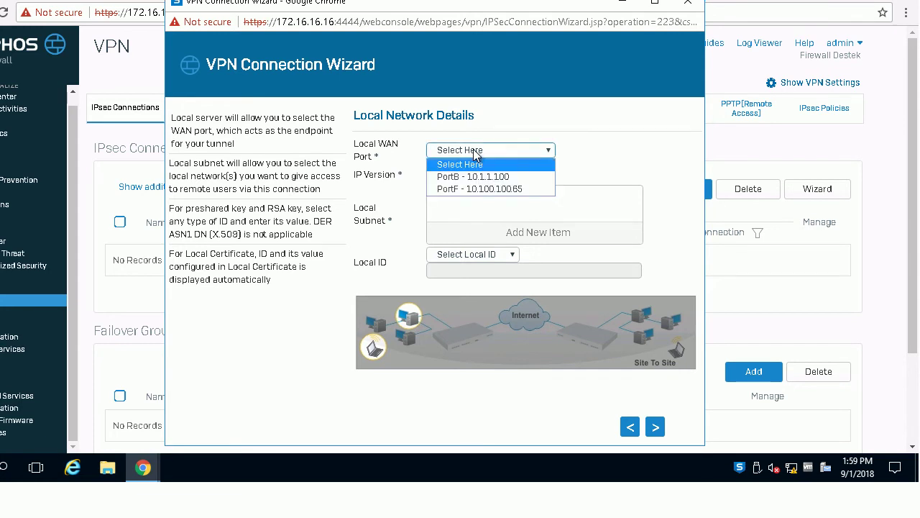
left_click(511, 177)
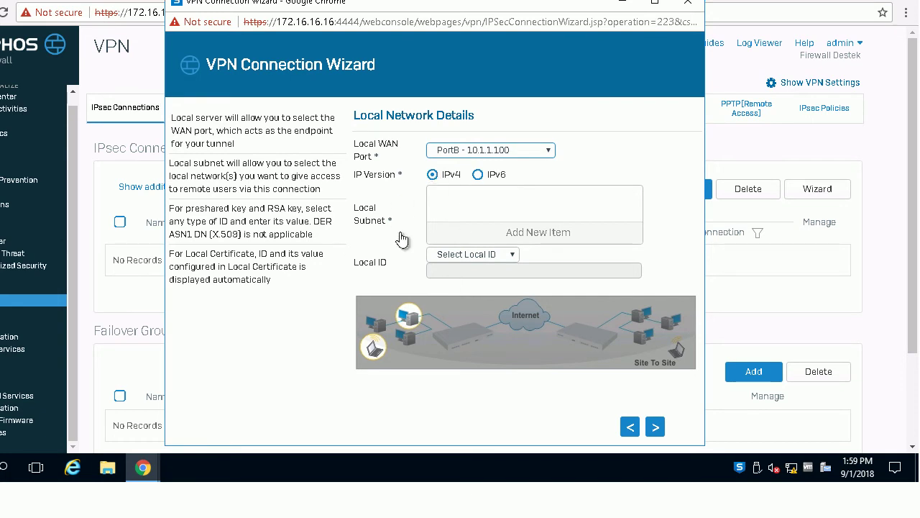
left_click(528, 240)
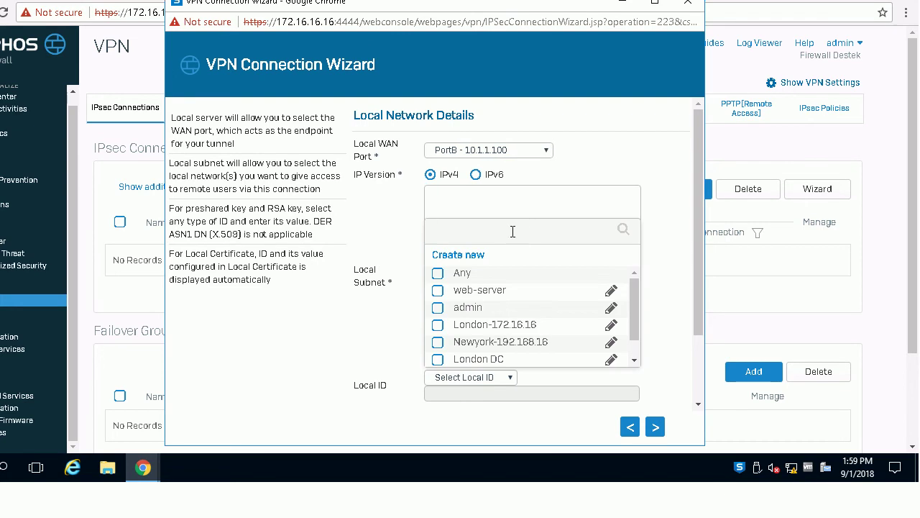
left_click(438, 326)
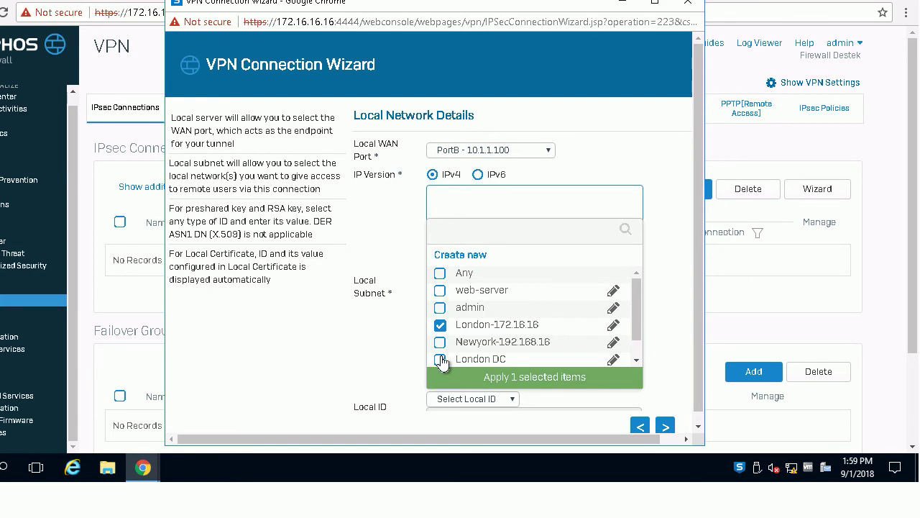
left_click_drag(637, 307, 641, 364)
left_click(440, 353)
left_click(490, 380)
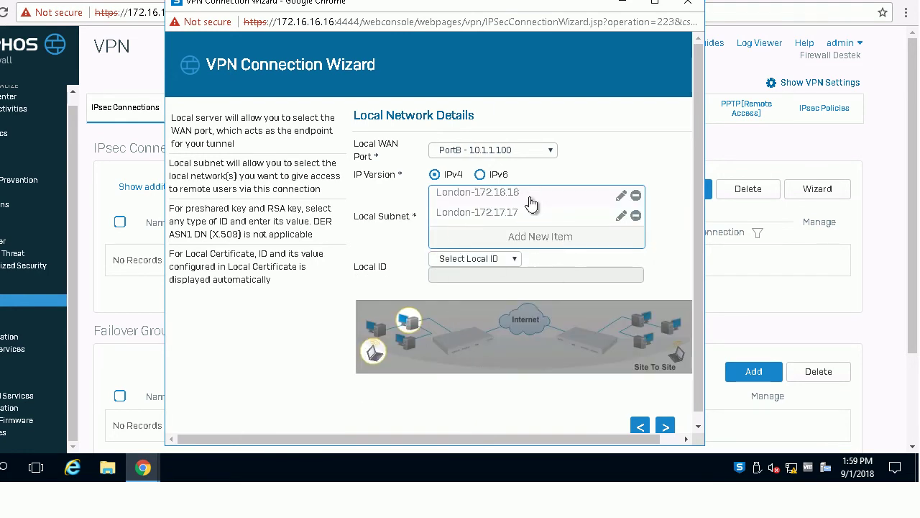
- Set the local ID to DNS with the value lon-gw1.sophos.www and continue to the remote network details
left_click(474, 258)
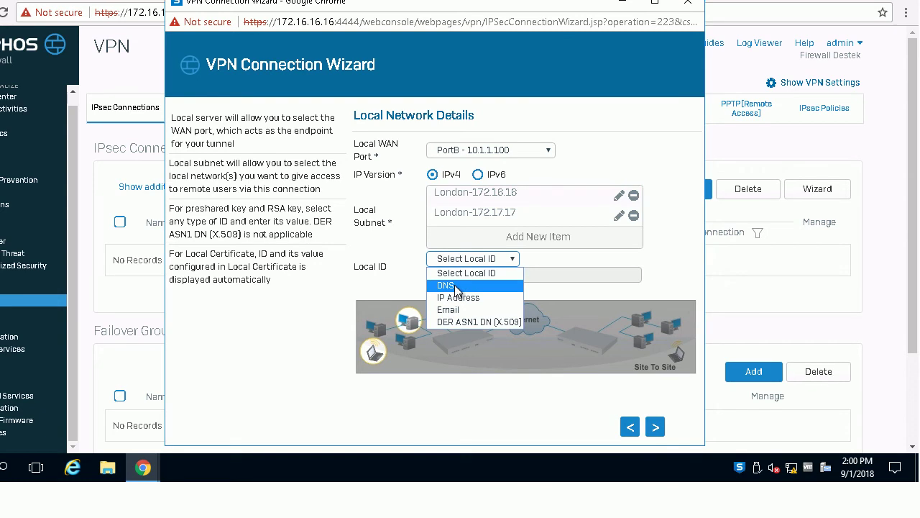
left_click(455, 286)
left_click(450, 272)
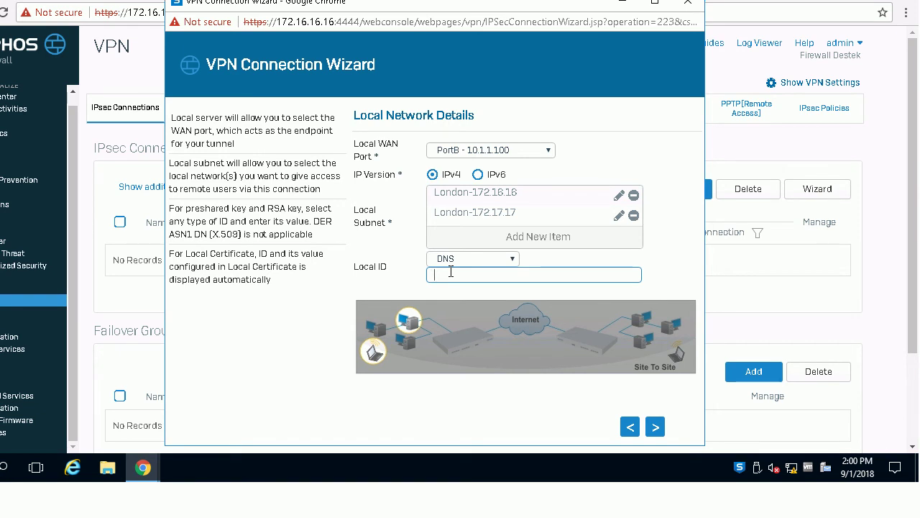
type("lon.gw1")
key("BackSpace")
key("BackSpace")
key("BackSpace")
key("BackSpace")
key("BackSpace")
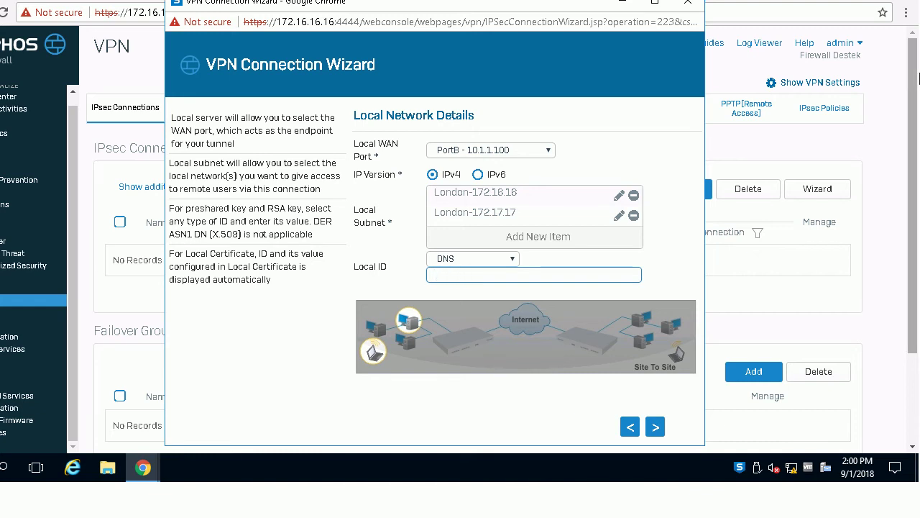
type("lon-gw1.sophos.www")
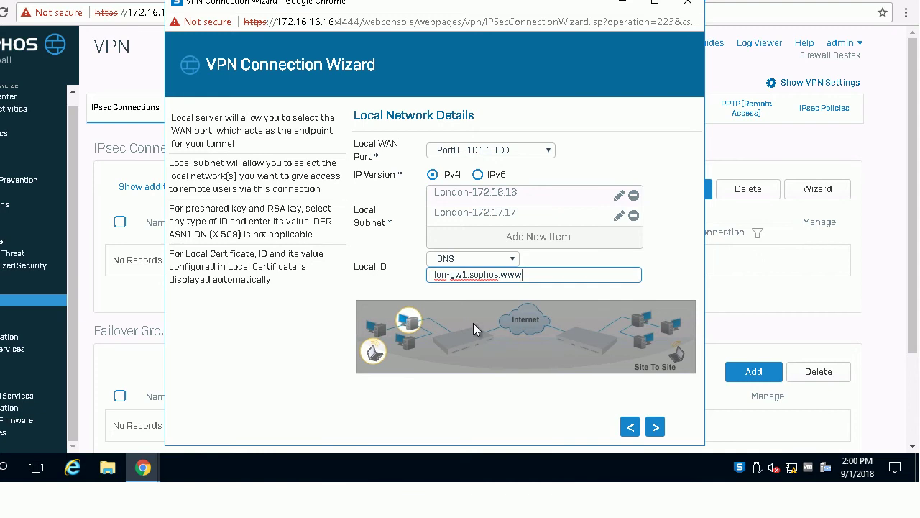
left_click(654, 428)
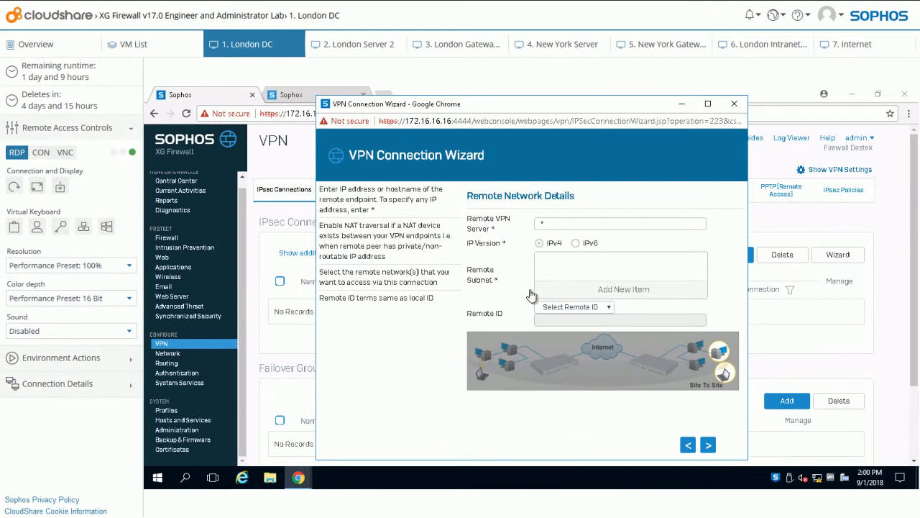
- Examine the network definition of the Newyork-192.168.16 host in the remote subnet list, leaving it without saving
left_click(608, 289)
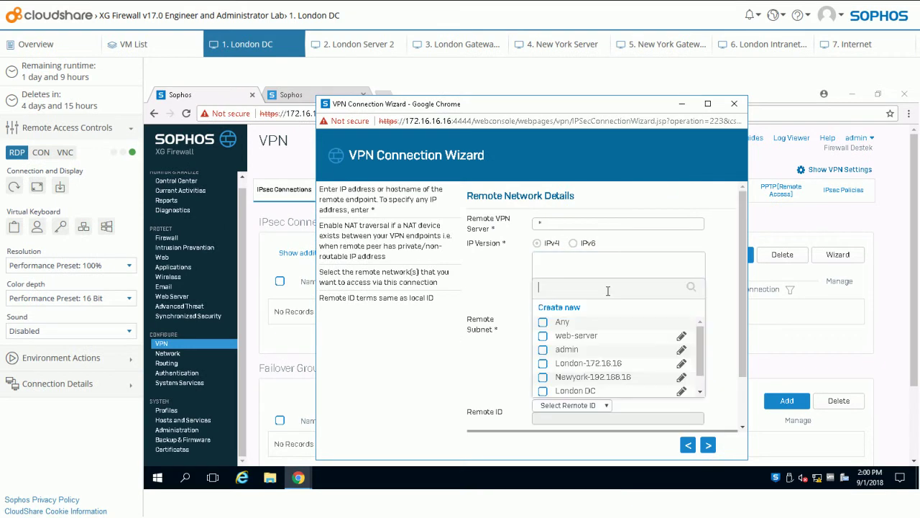
left_click(542, 377)
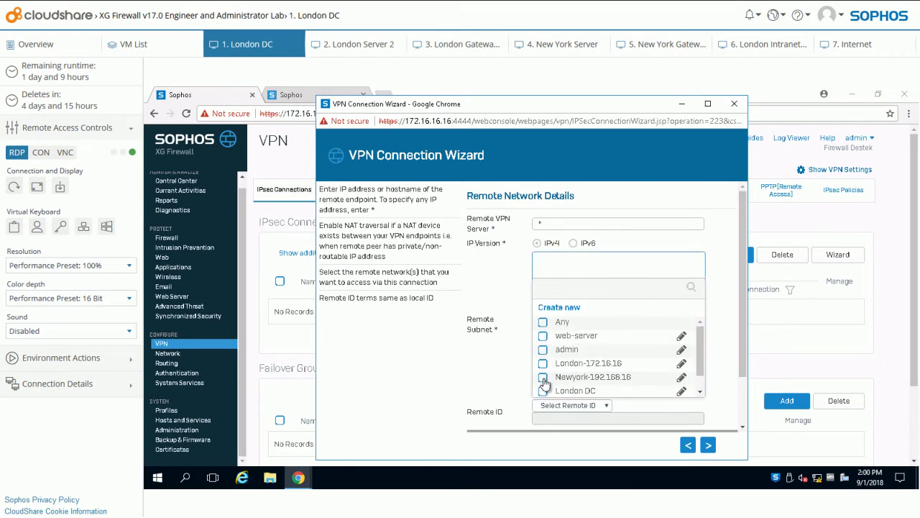
left_click(683, 378)
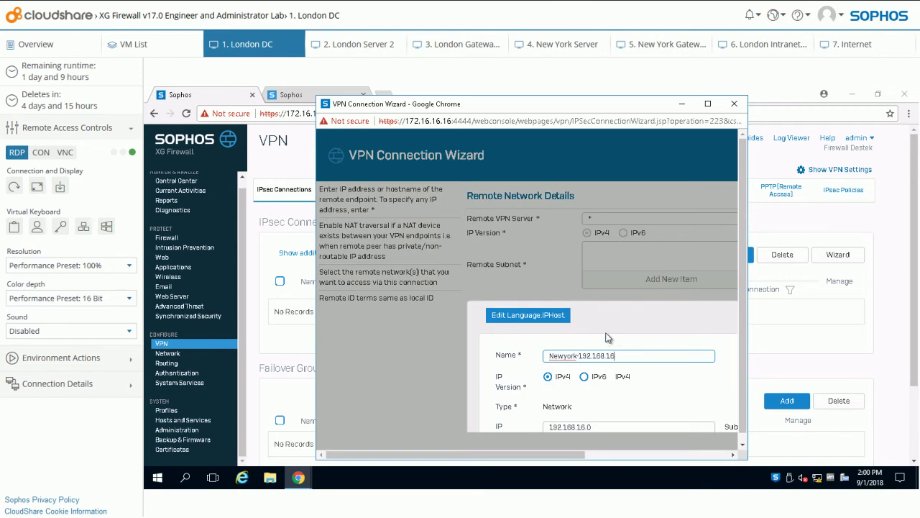
scroll(616, 335, "down", 3)
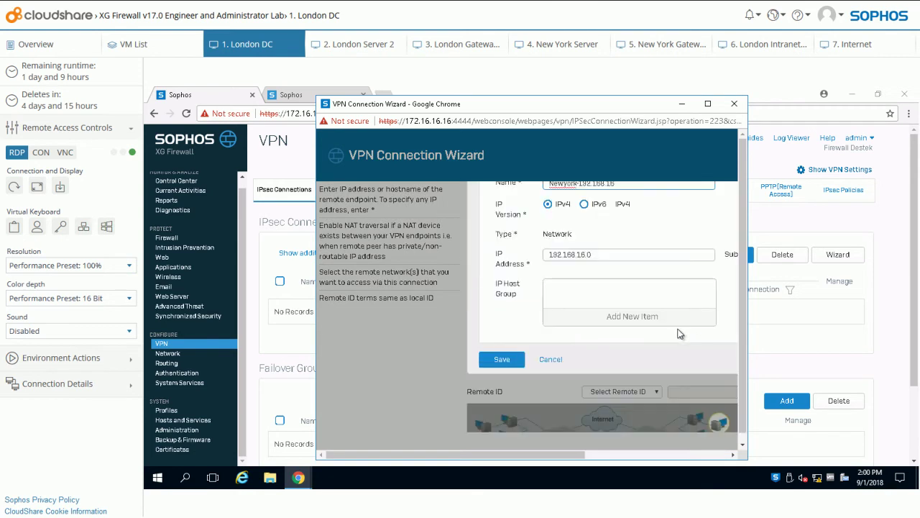
left_click(550, 360)
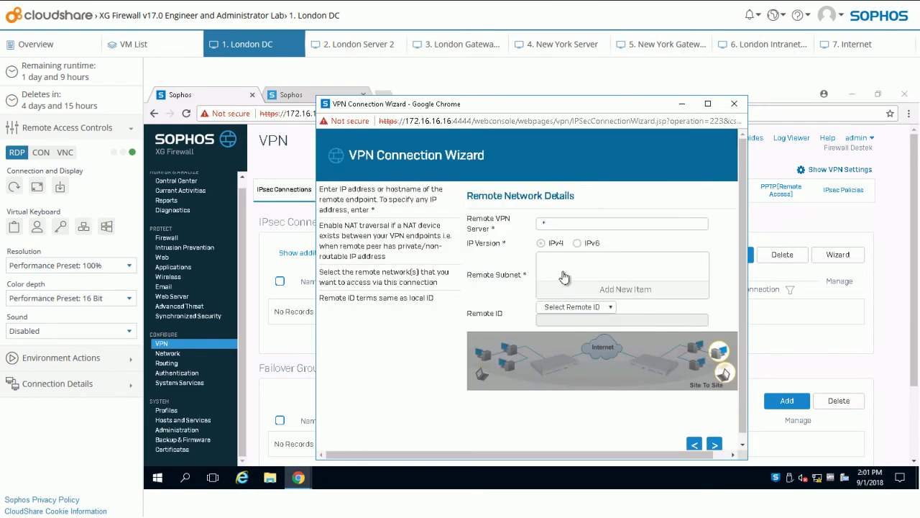
- Add Newyork-192.168.16 as the remote subnet
left_click(586, 289)
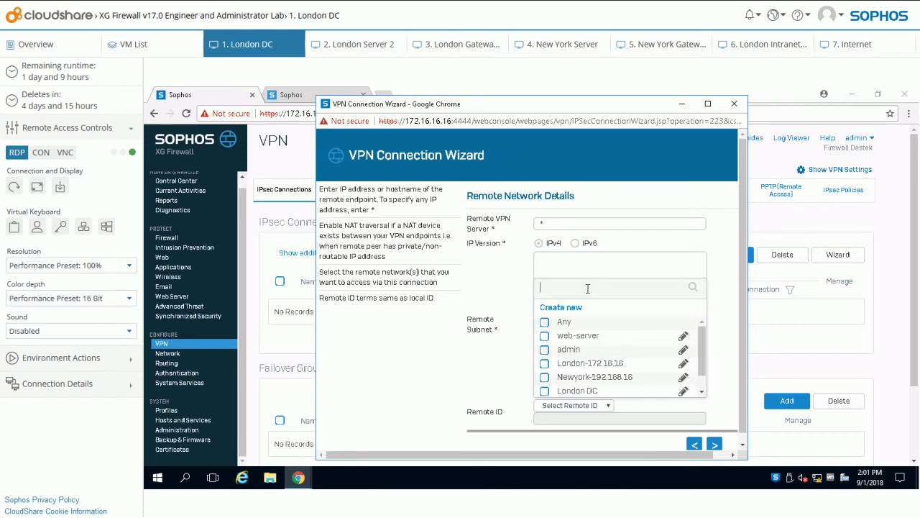
left_click(544, 377)
left_click(565, 407)
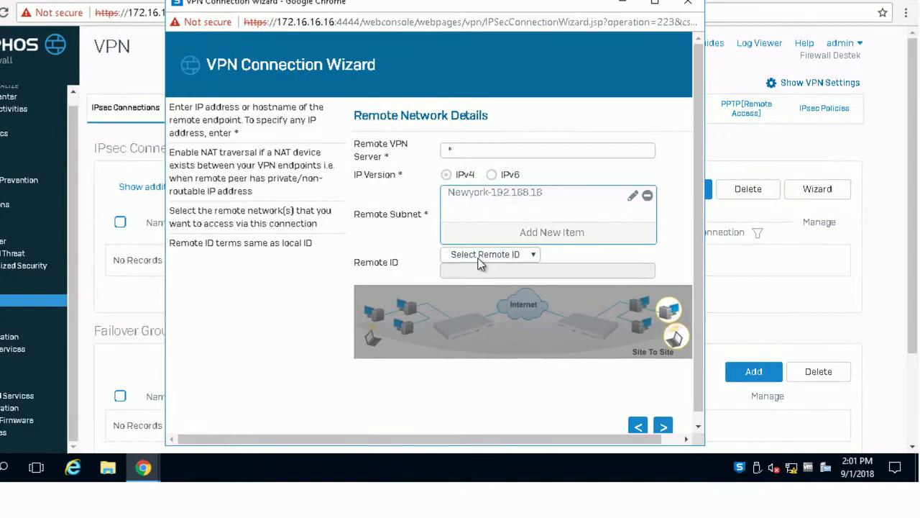
left_click(478, 258)
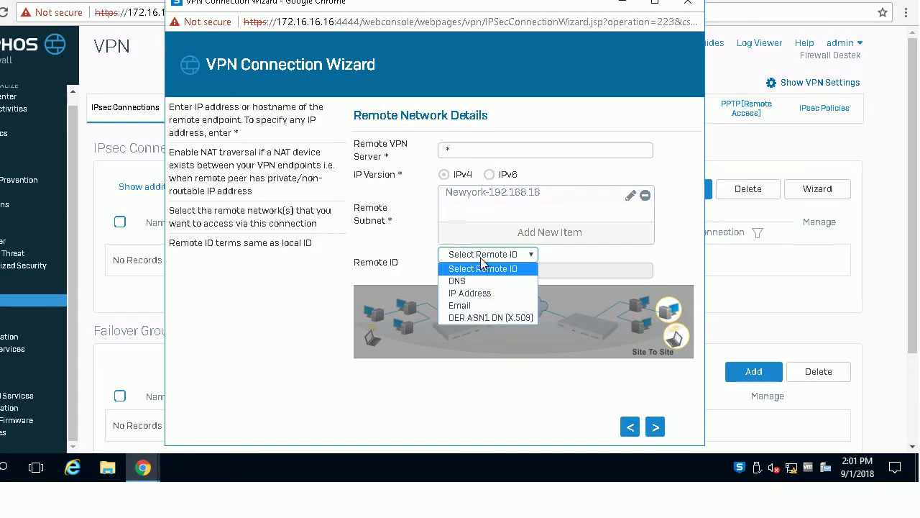
left_click(480, 283)
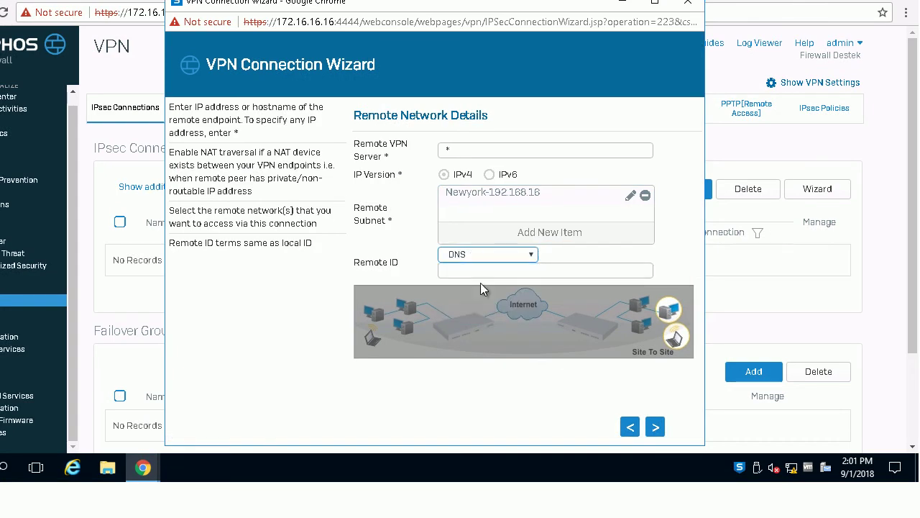
left_click(459, 271)
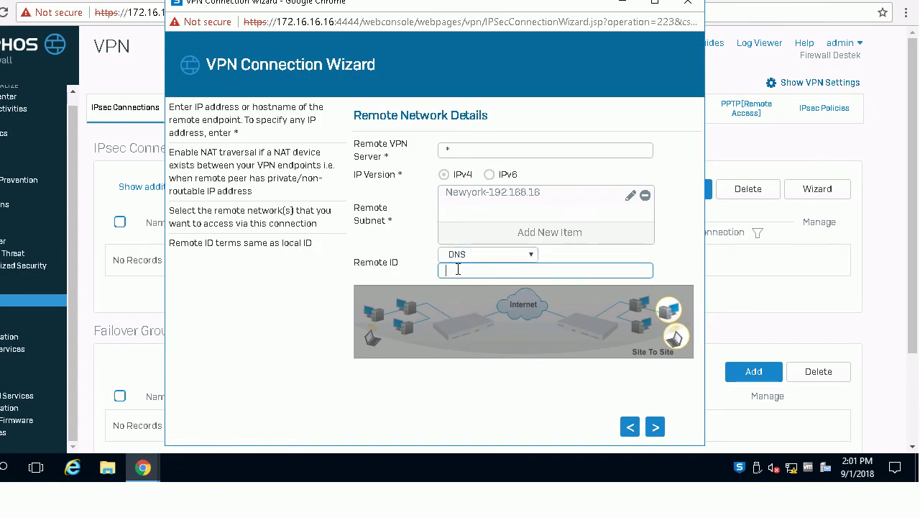
type("ny-gw.sophos.www")
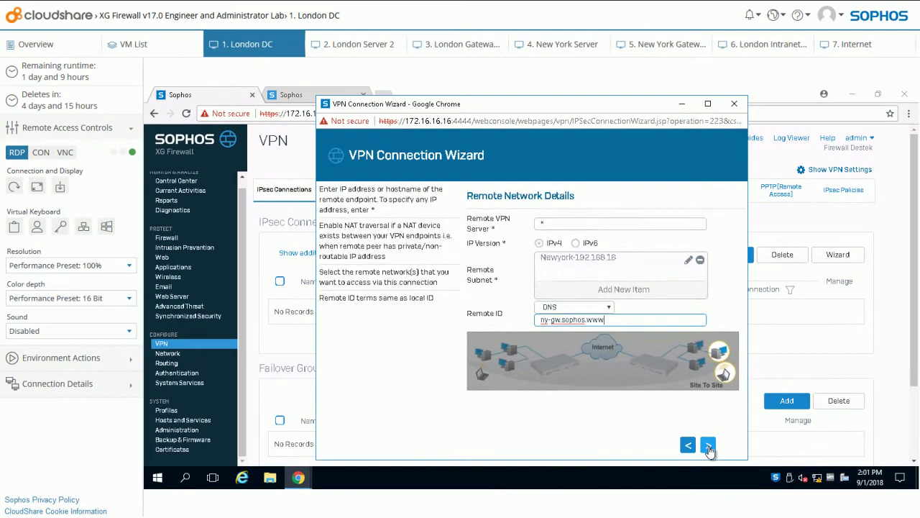
- Keep user authentication disabled and finish the wizard to create the IPsec connection
left_click(655, 427)
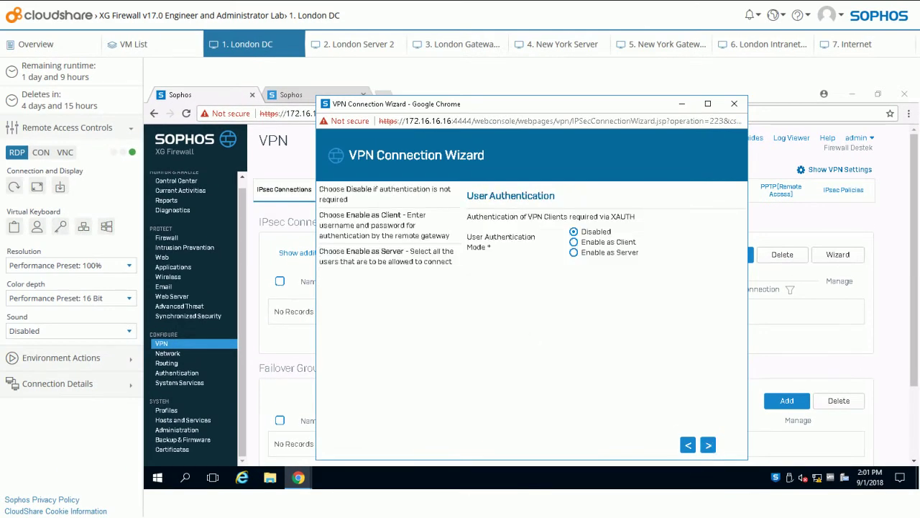
left_click(708, 446)
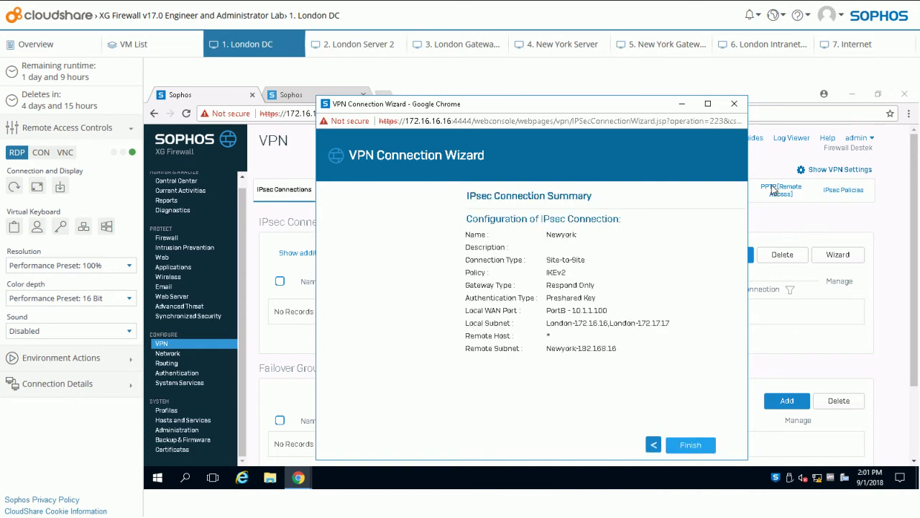
left_click(676, 439)
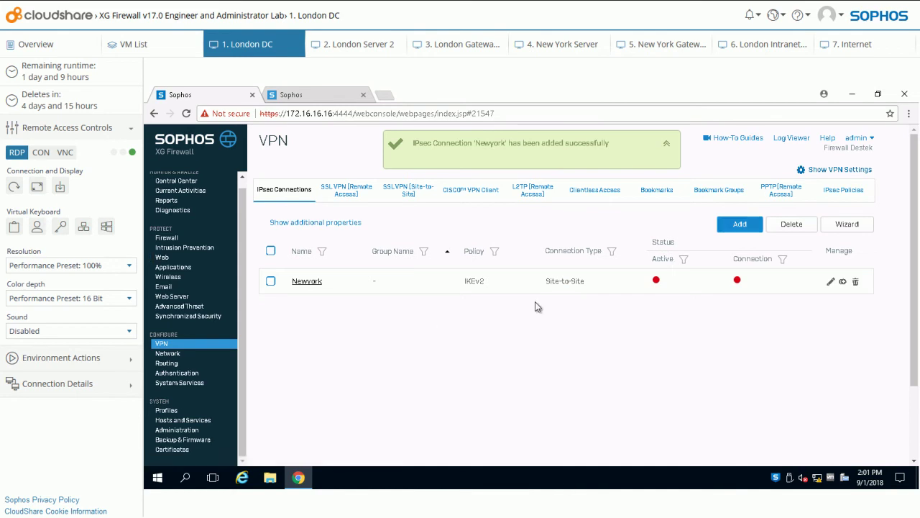
- Activate the Newyork IPsec connection on the London firewall and refresh the IPsec connection list
left_click(656, 280)
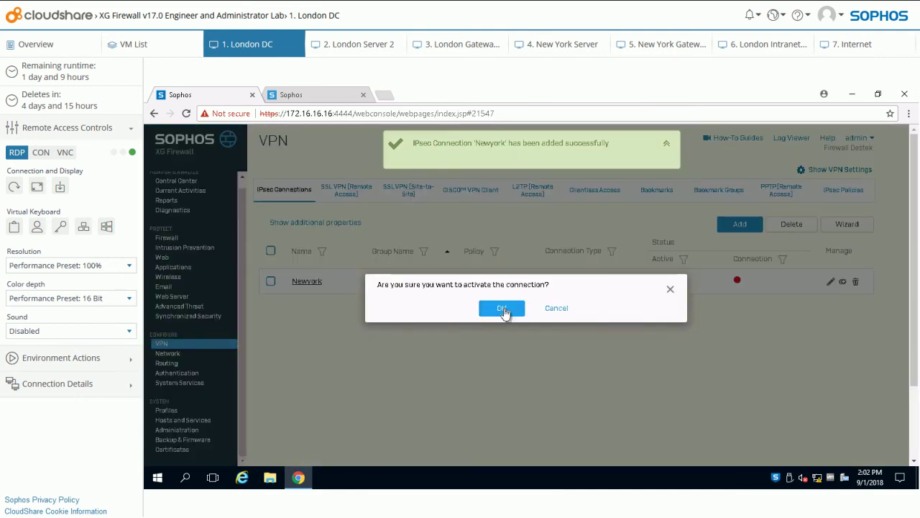
left_click(502, 308)
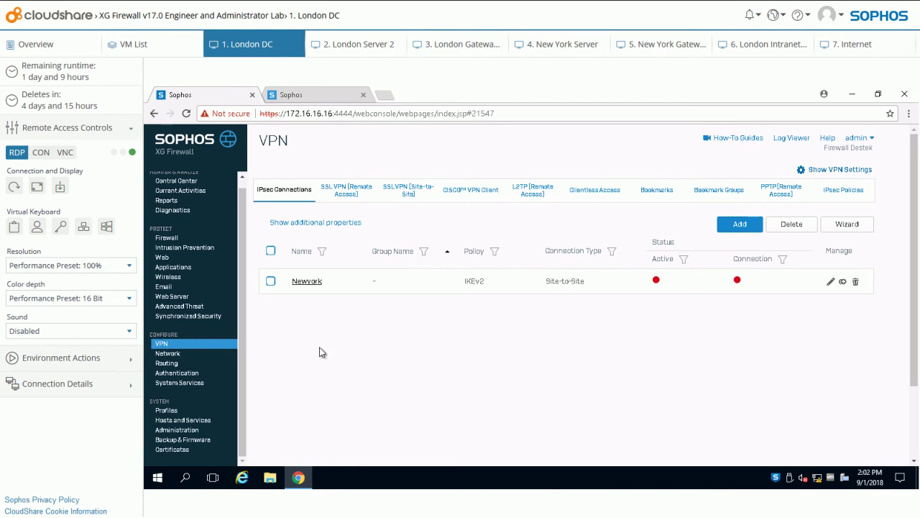
left_click(276, 191)
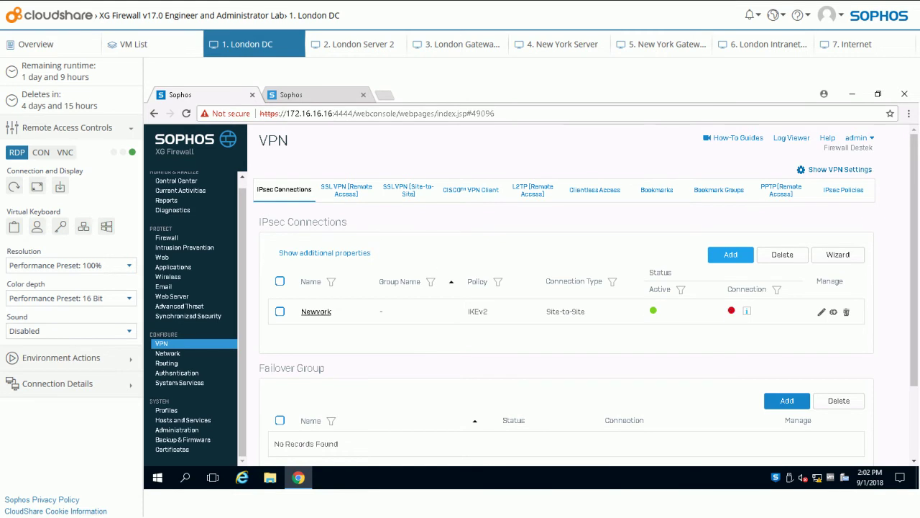
- Activate the London IPsec connection on the New York firewall (ny-gw.sophos.www) and refresh its IPsec connection list
left_click(314, 94)
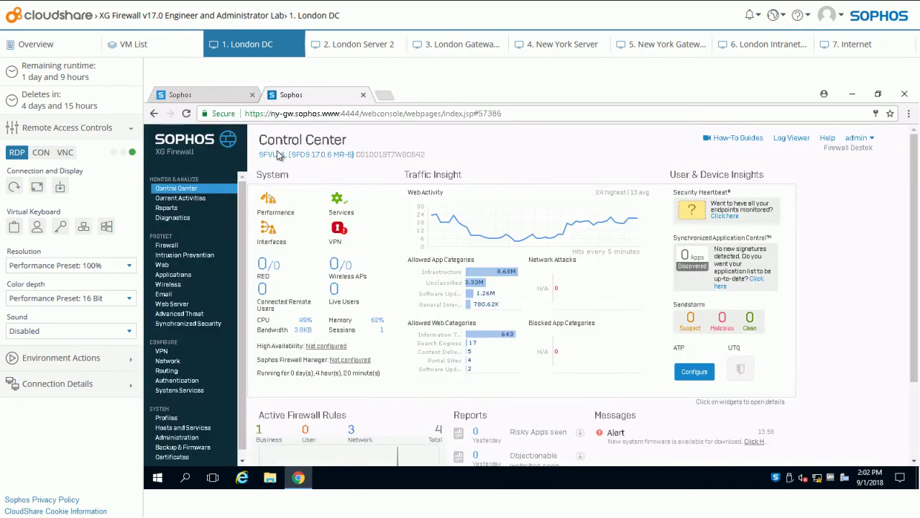
left_click(161, 351)
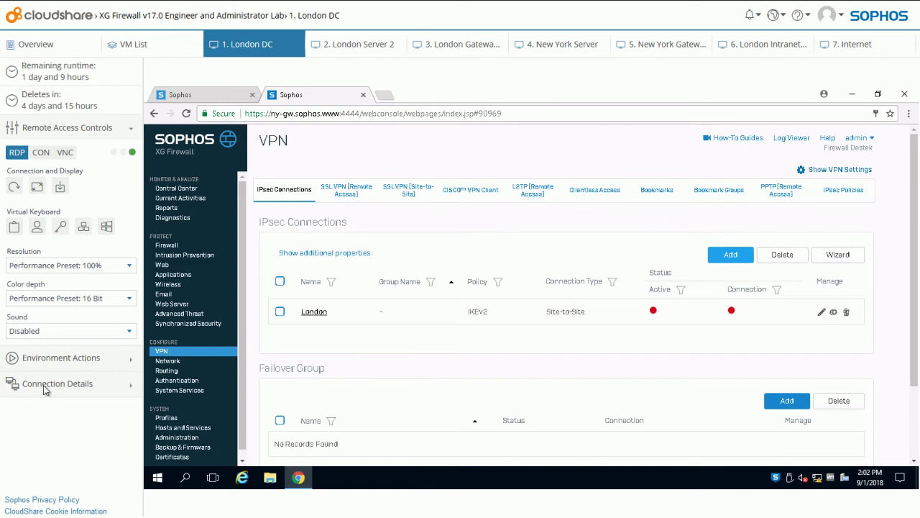
left_click(651, 313)
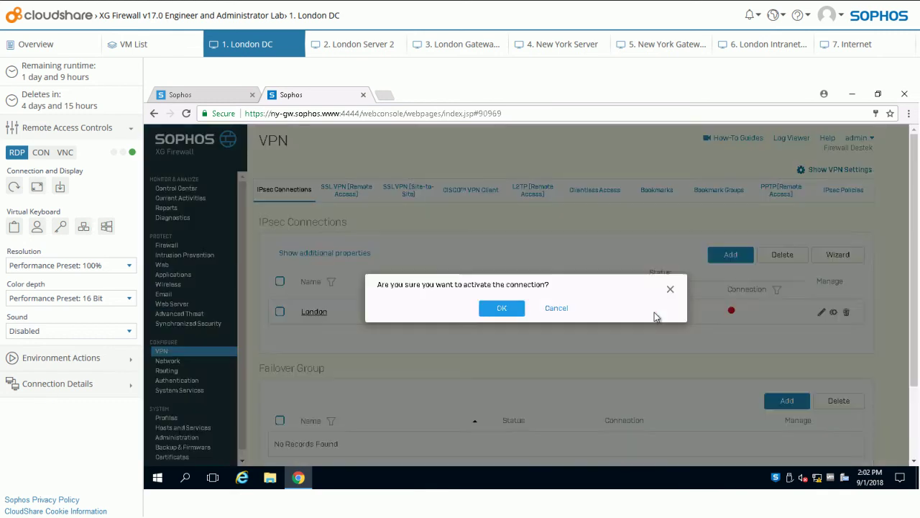
left_click(501, 309)
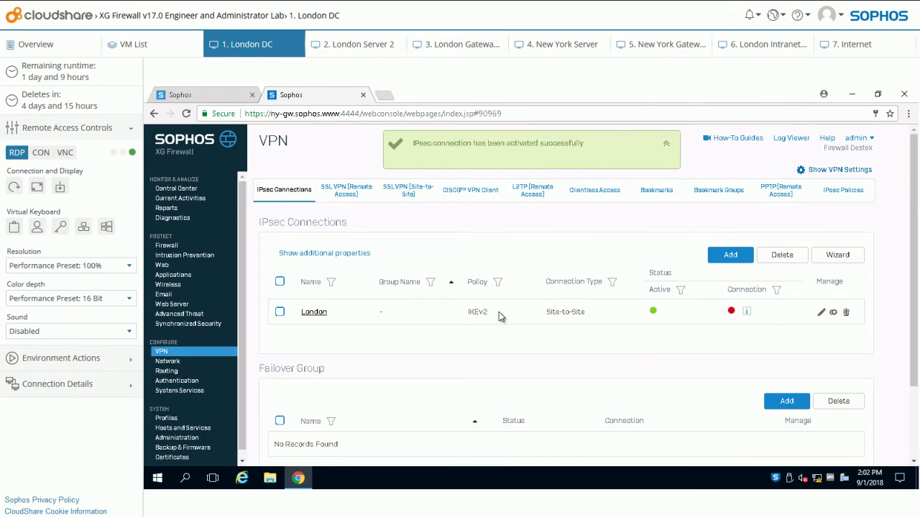
left_click(285, 191)
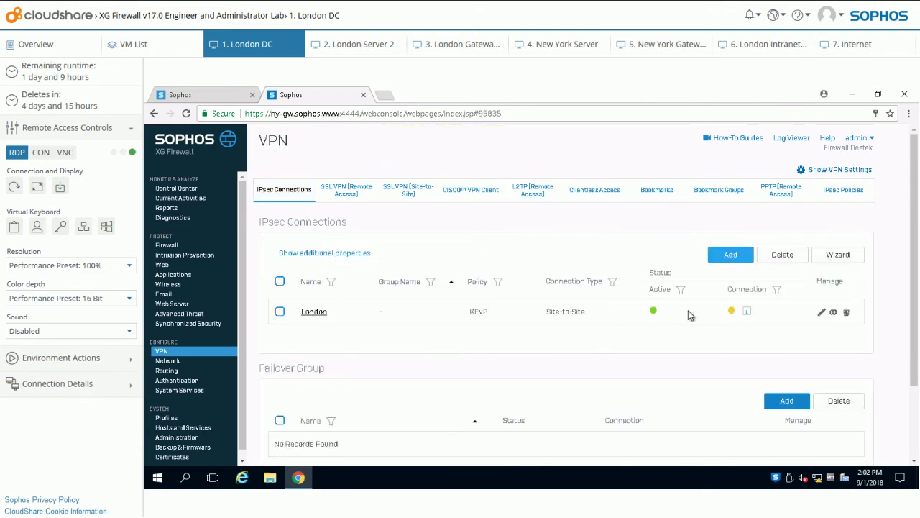
- Examine the per-subnet status of the London connection, compare it with the London firewall's connection status, and close the details
left_click(748, 312)
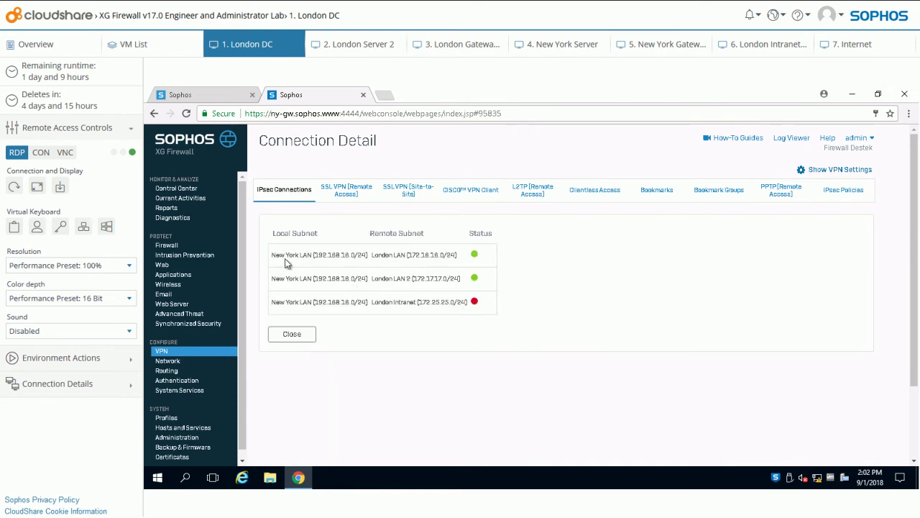
left_click_drag(286, 257, 487, 266)
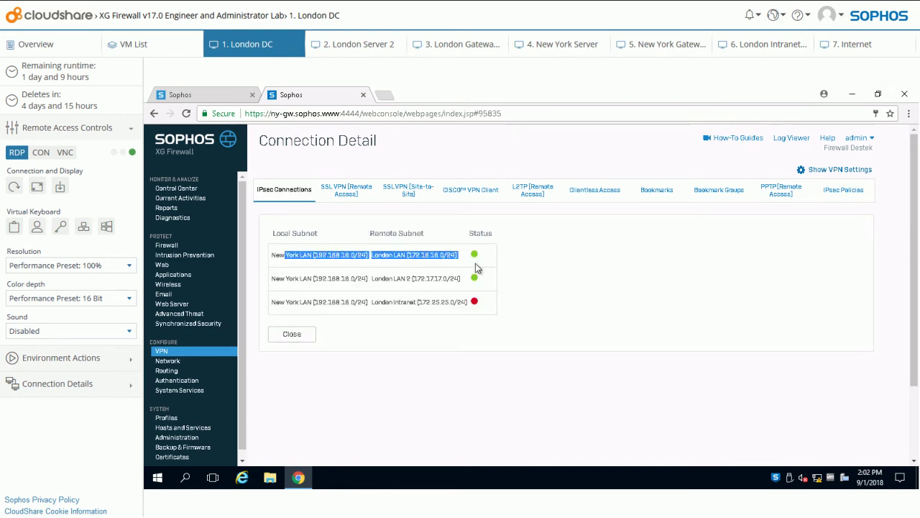
left_click(349, 282)
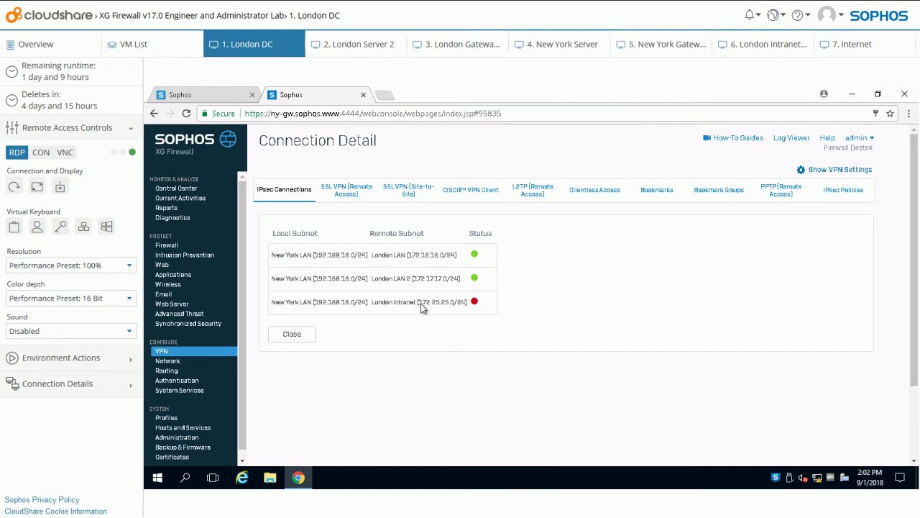
left_click_drag(374, 302, 482, 306)
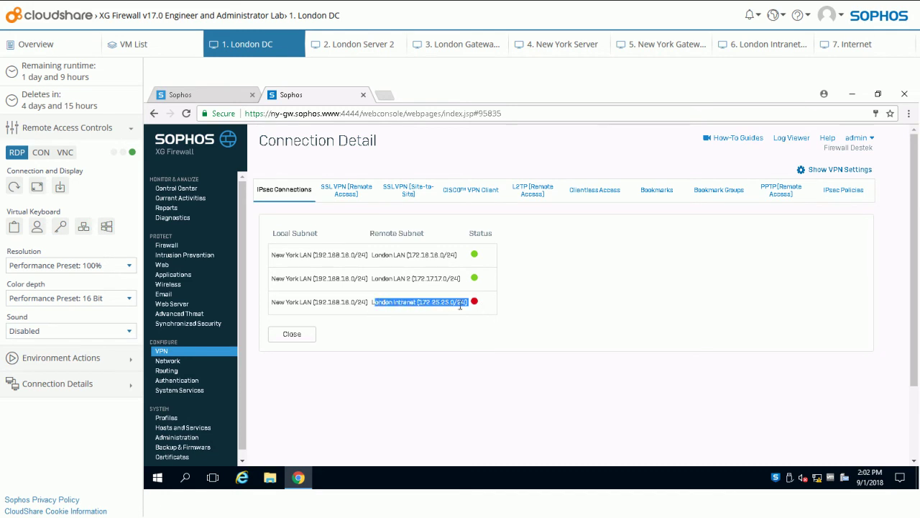
left_click(190, 94)
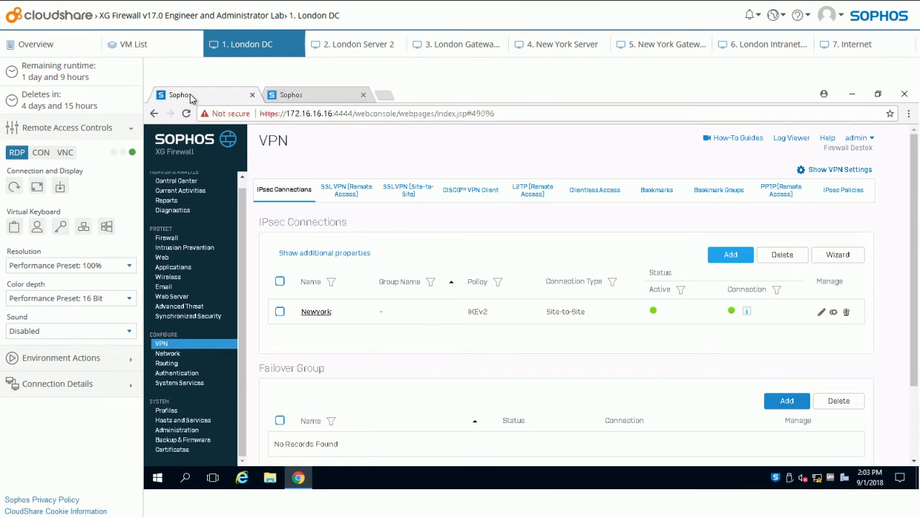
left_click(319, 98)
left_click(412, 306)
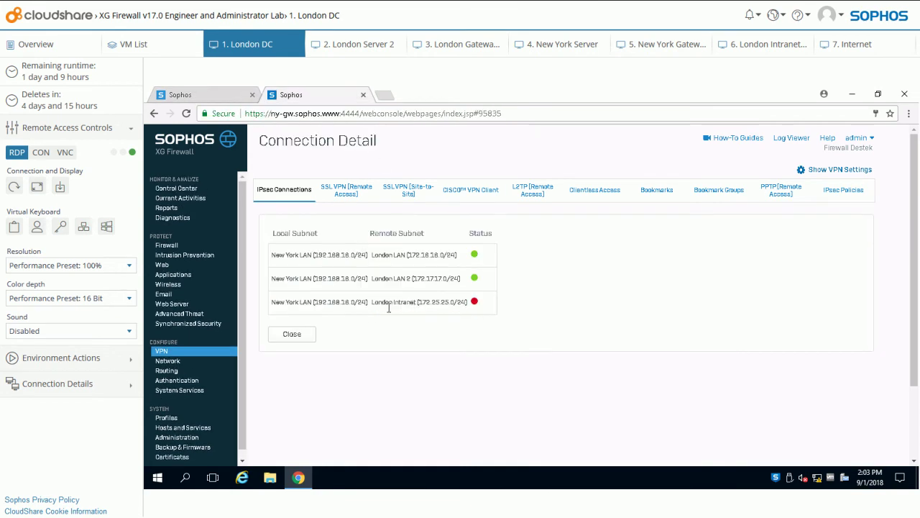
left_click(292, 334)
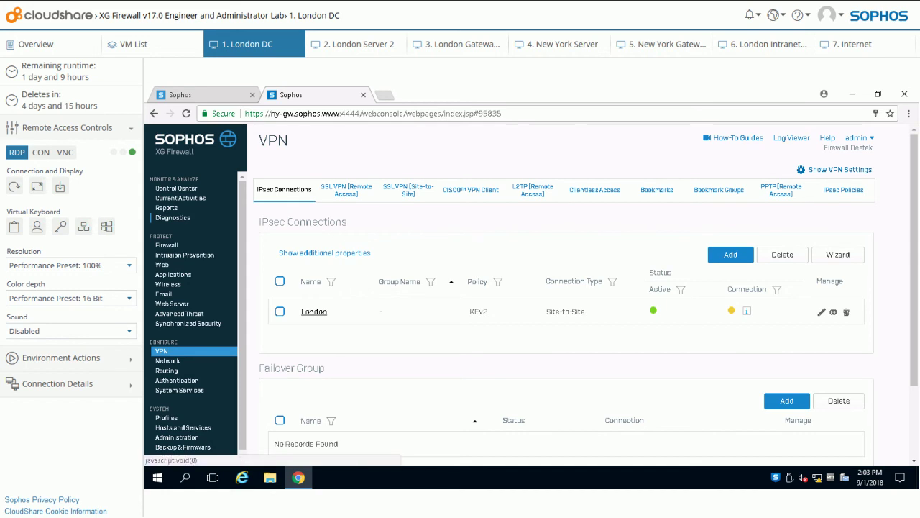
left_click(559, 48)
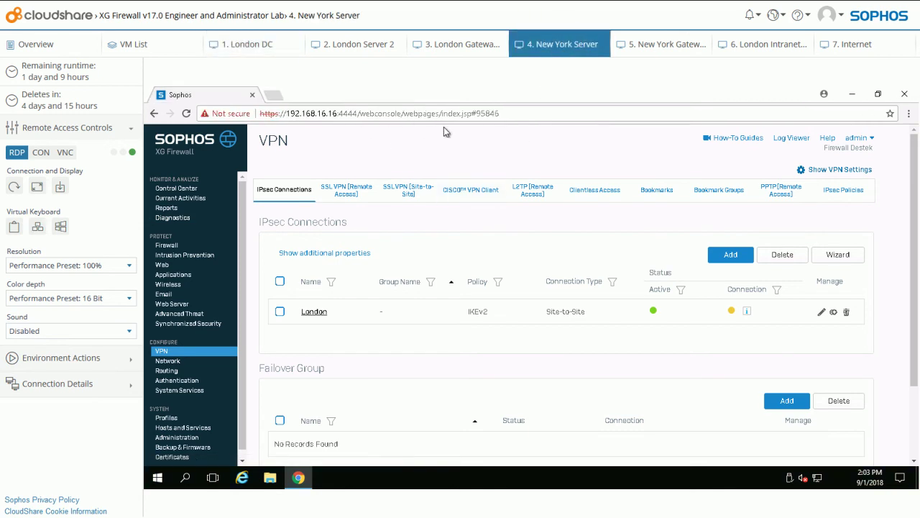
left_click(272, 95)
type("https")
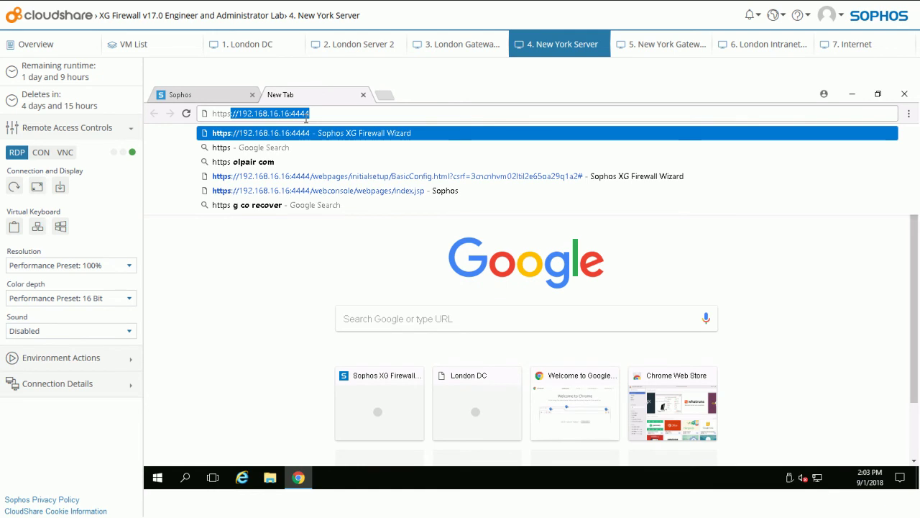
type("?")
key("BackSpace")
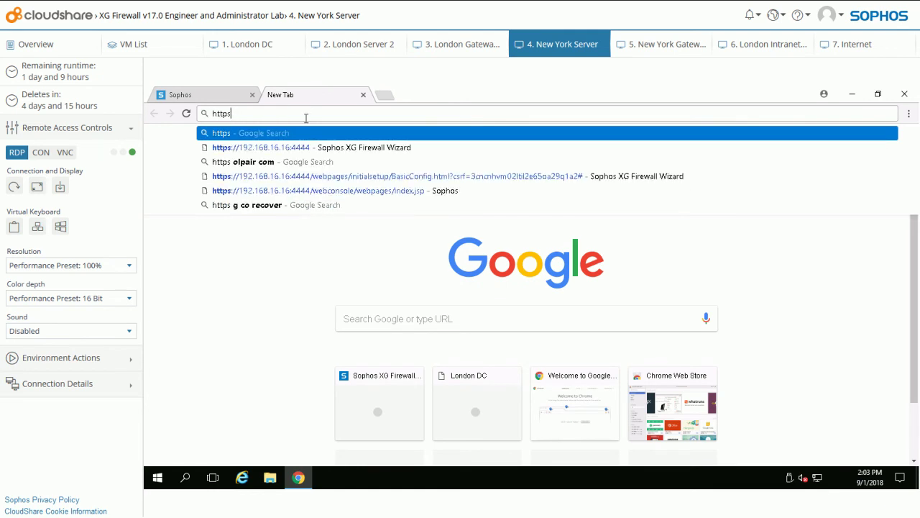
type("://")
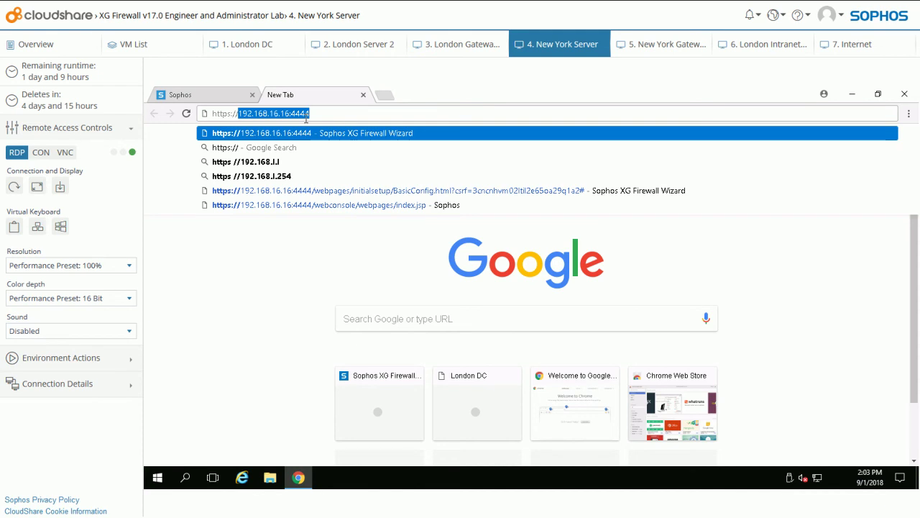
type("lon-dc")
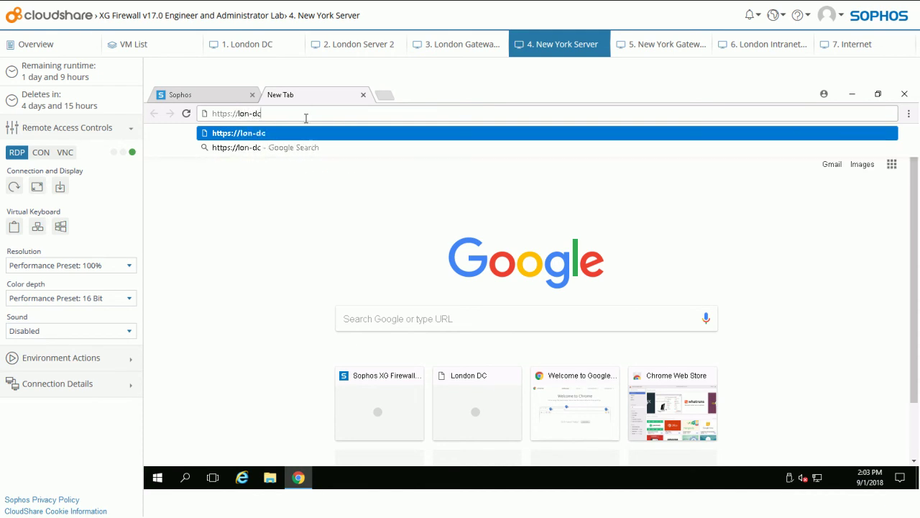
type(".sophos")
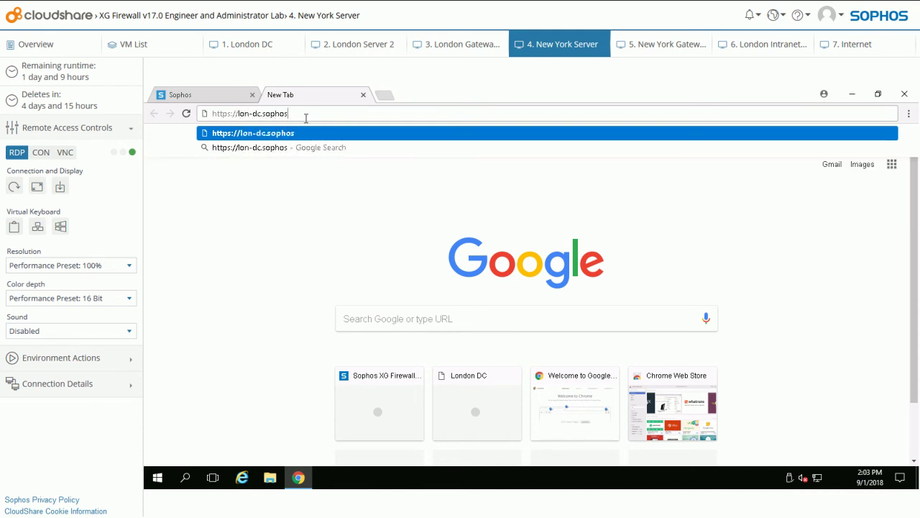
type(".local")
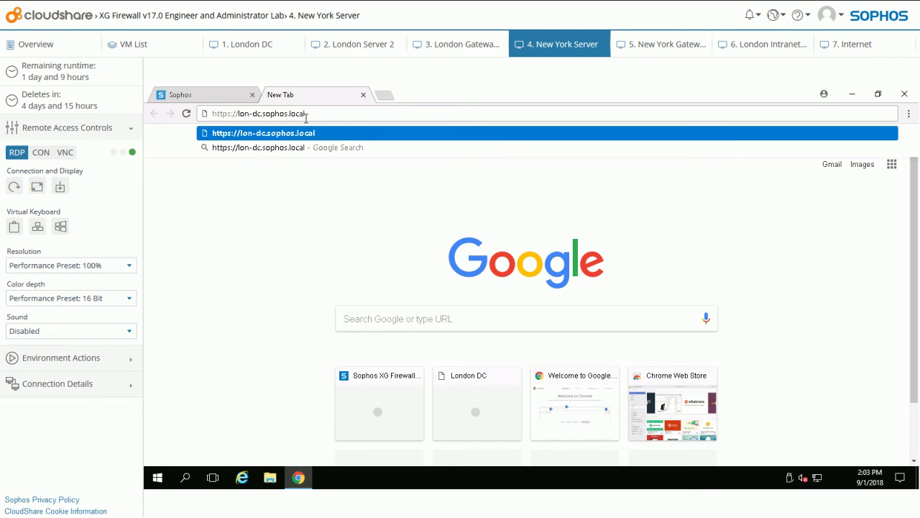
key("Return")
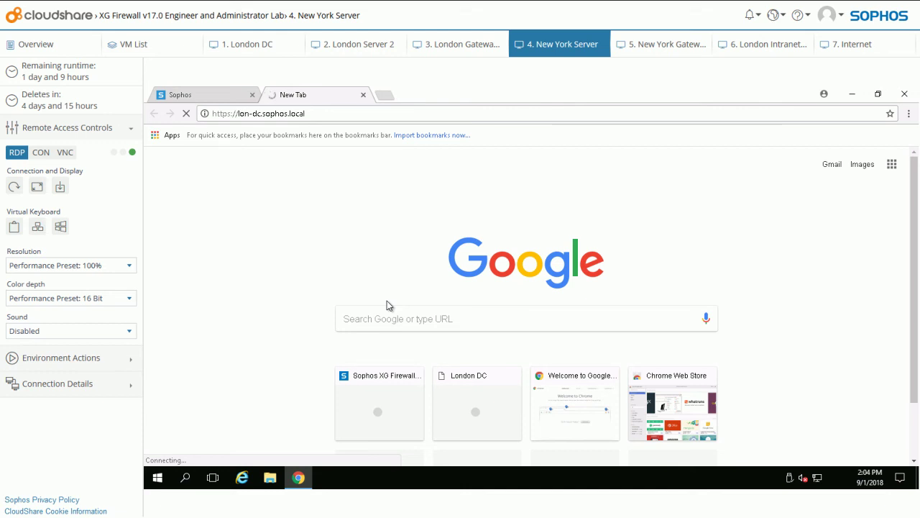
- Examine the source zones of the Allow VPN Traffic rule in the New York firewall's rule list
left_click(186, 97)
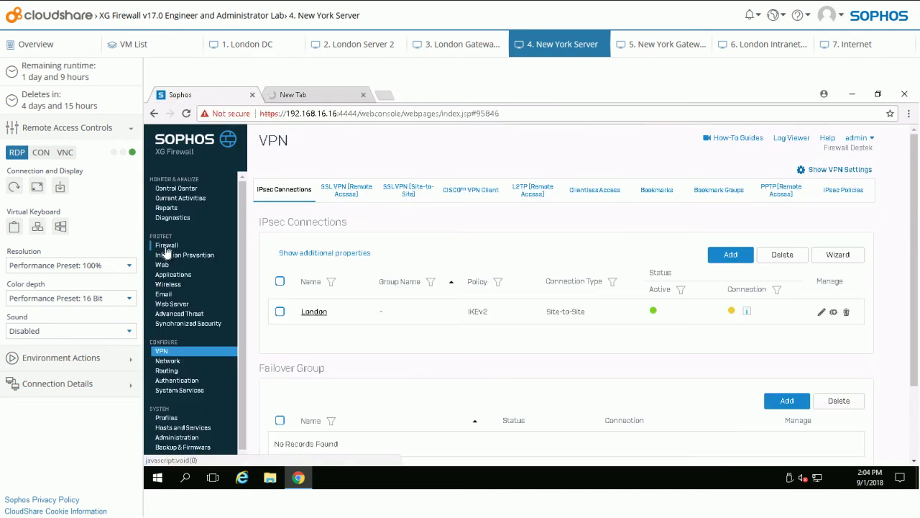
left_click(166, 246)
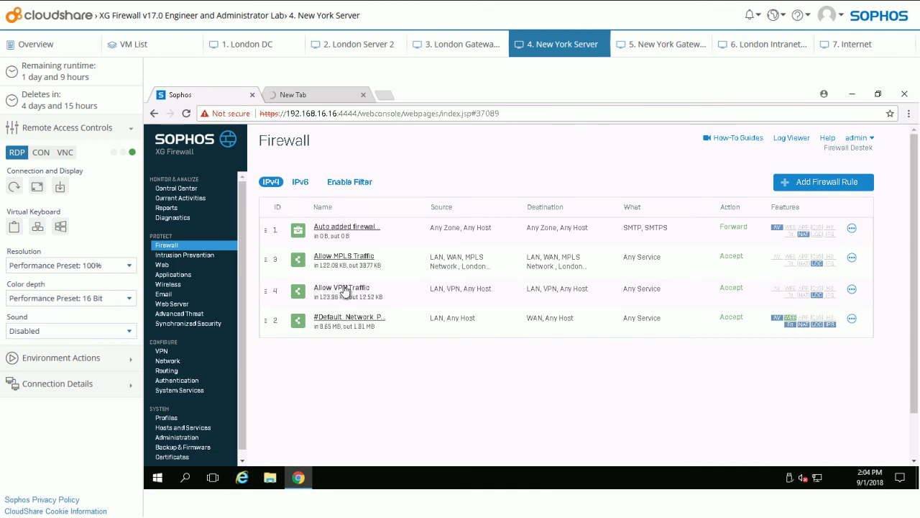
left_click_drag(431, 288, 496, 289)
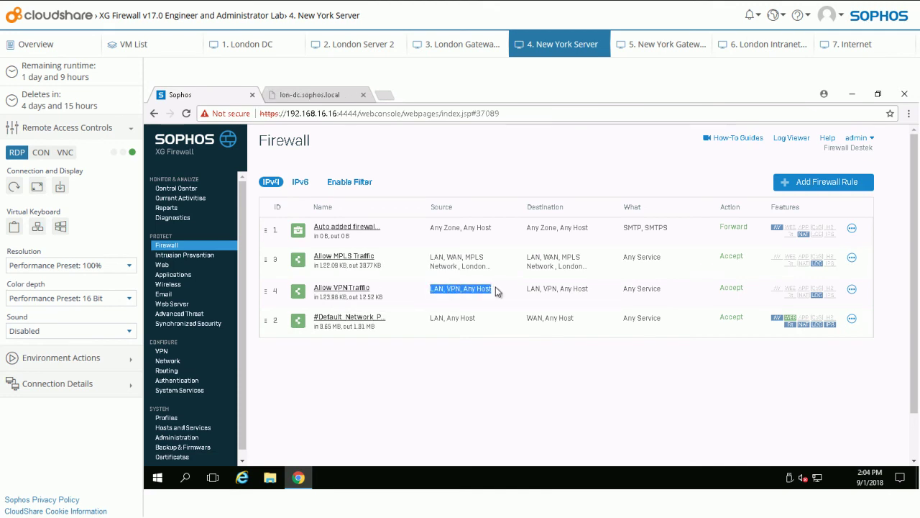
- Check whether lon-dc.sophos.local loads, comparing with the firewall rule list, and reload the page
left_click(323, 94)
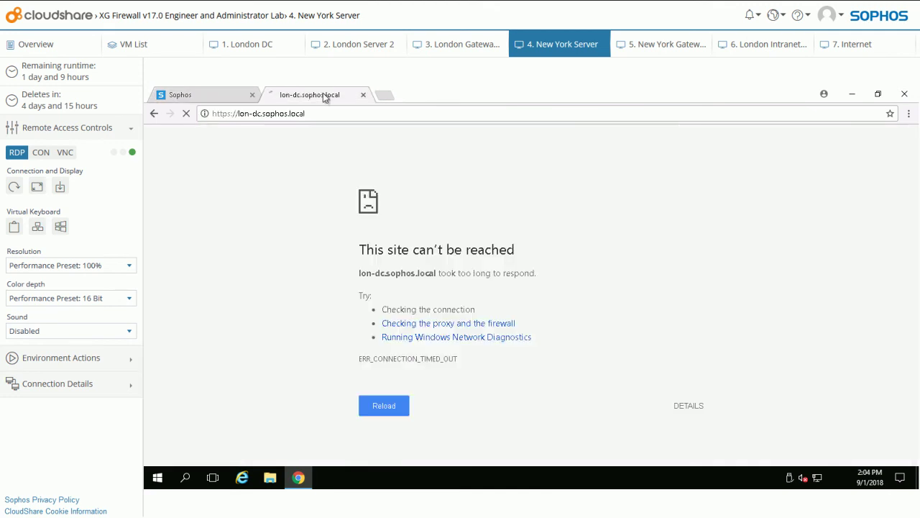
left_click(225, 98)
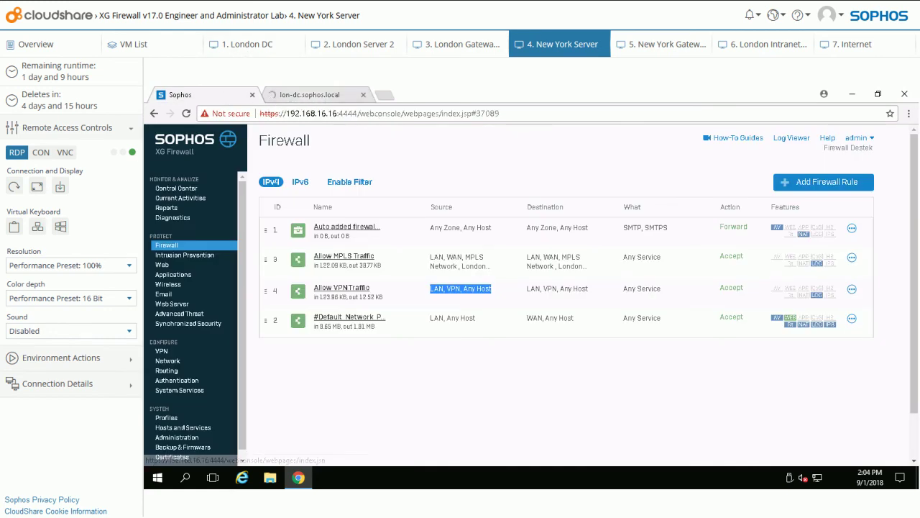
left_click(319, 95)
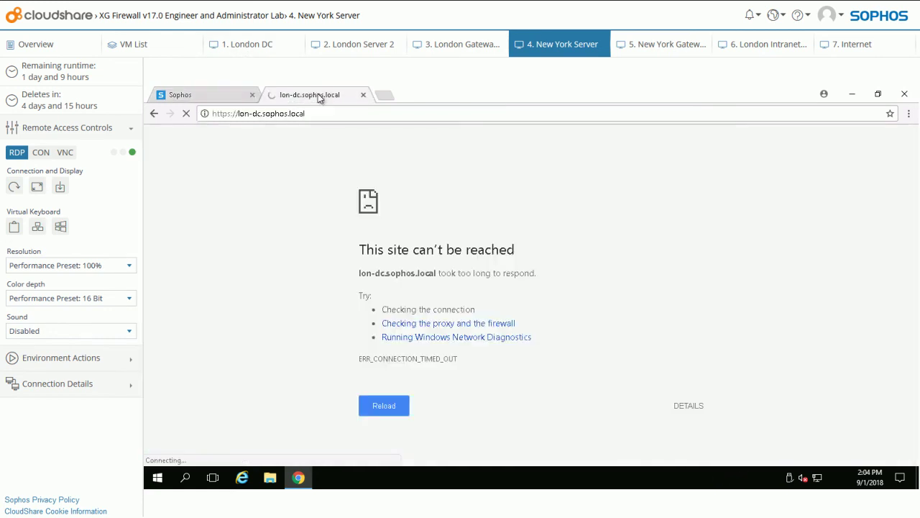
left_click(213, 96)
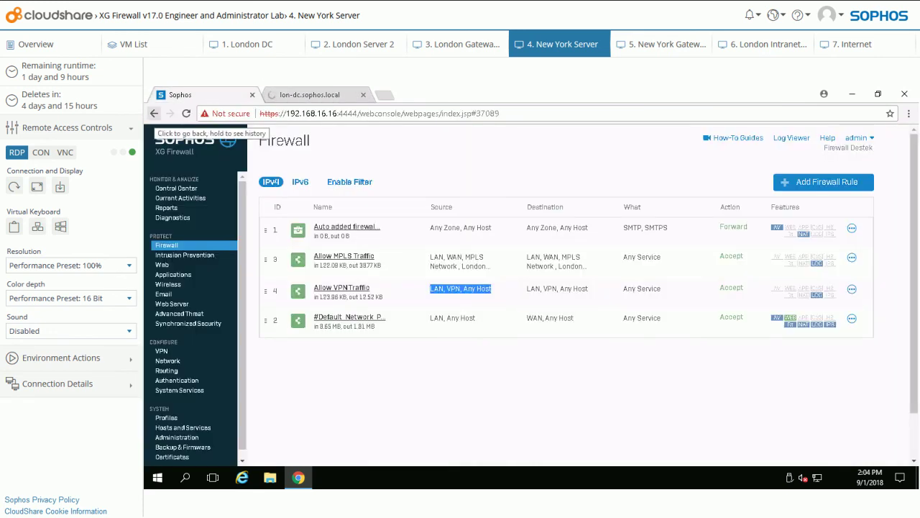
left_click(311, 95)
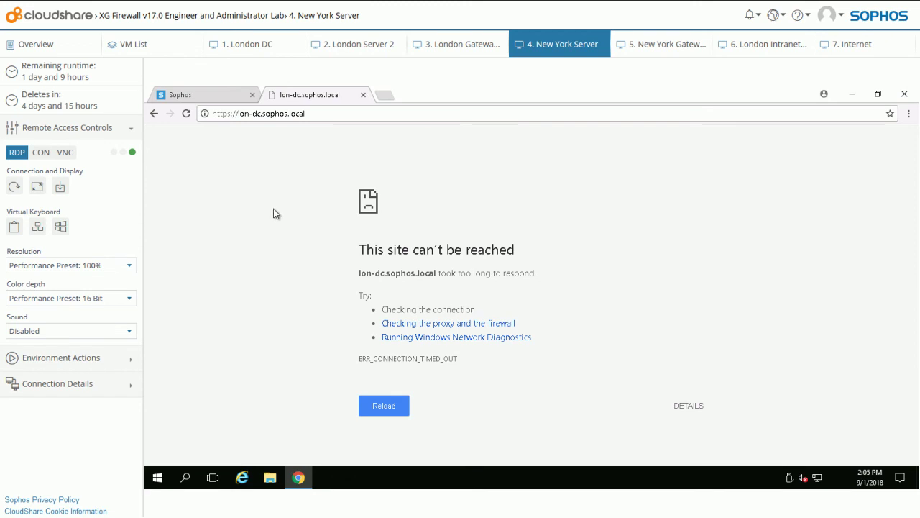
left_click(186, 114)
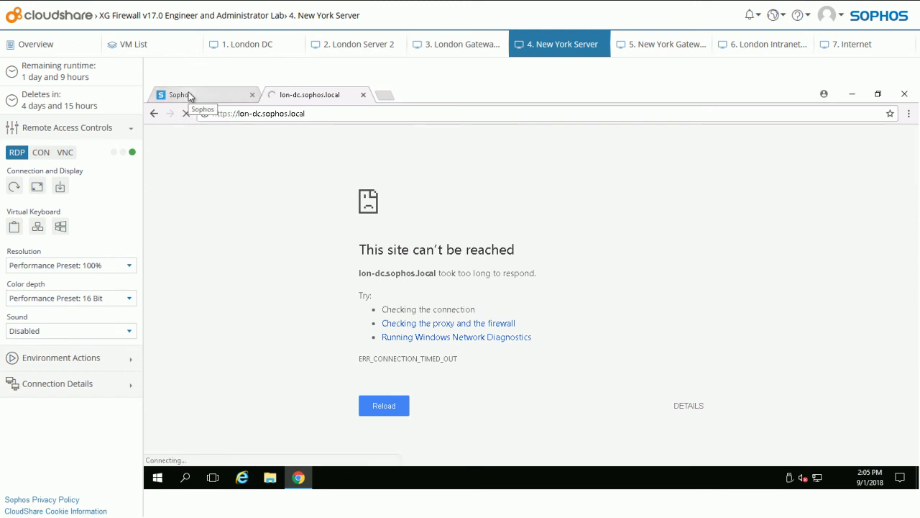
- Refresh the New York firewall's rule list and examine the settings of its Allow VPN Traffic rule
left_click(189, 96)
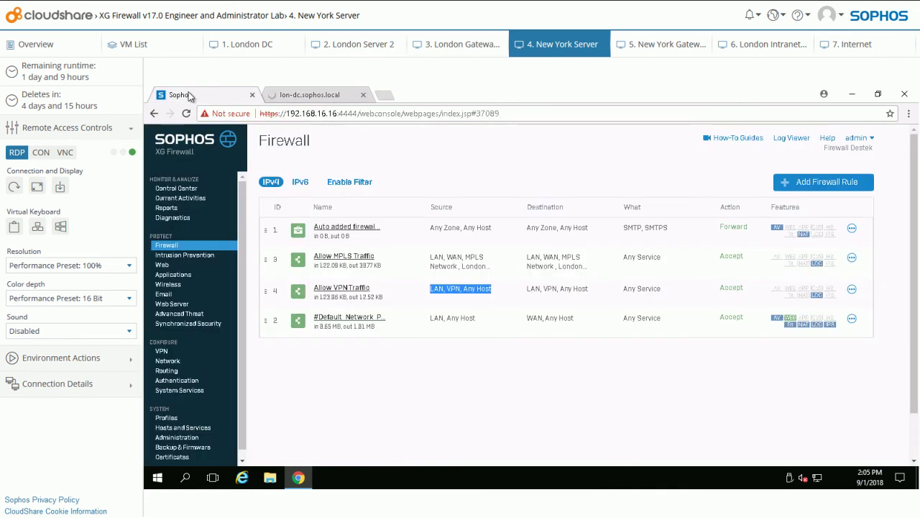
left_click(170, 247)
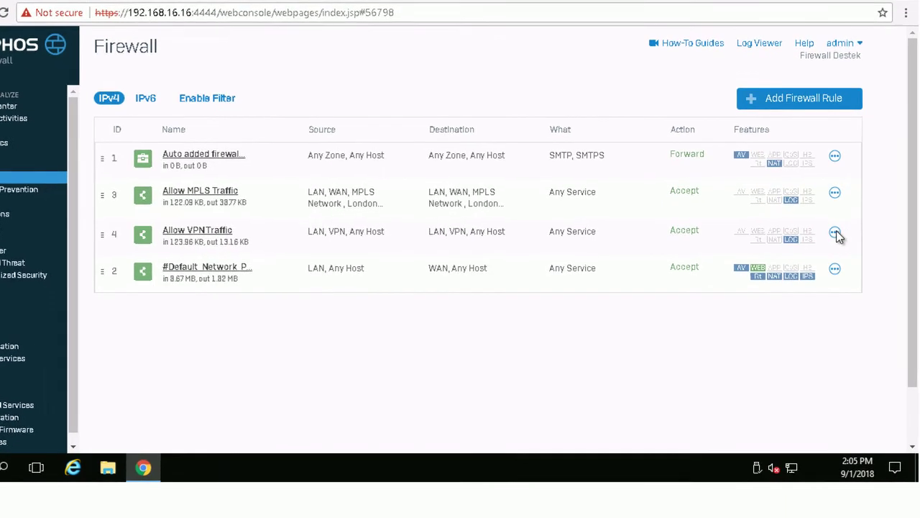
left_click(835, 233)
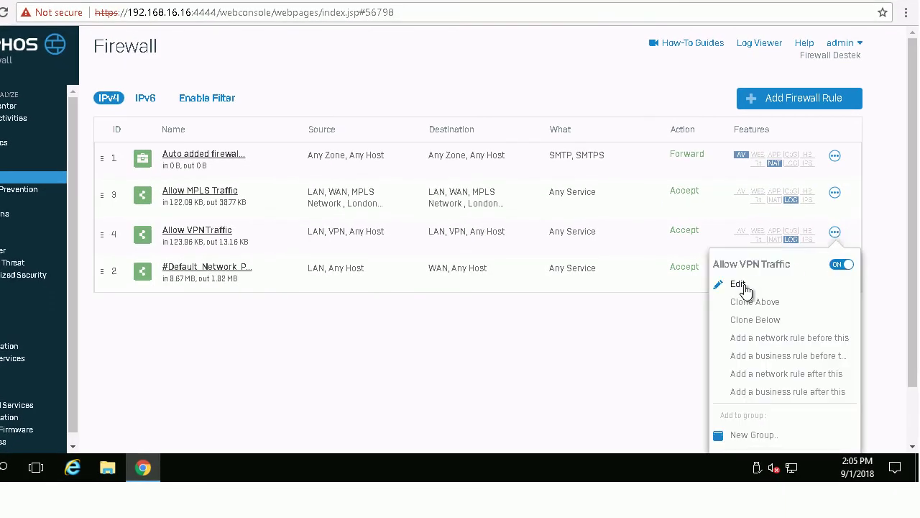
left_click(747, 291)
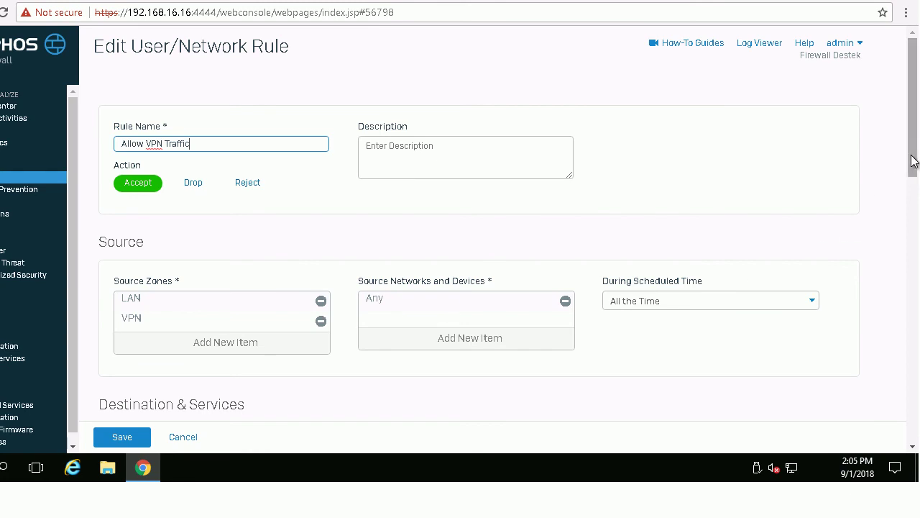
scroll(913, 207, "down", 1)
scroll(913, 209, "down", 3)
left_click_drag(913, 219, 911, 160)
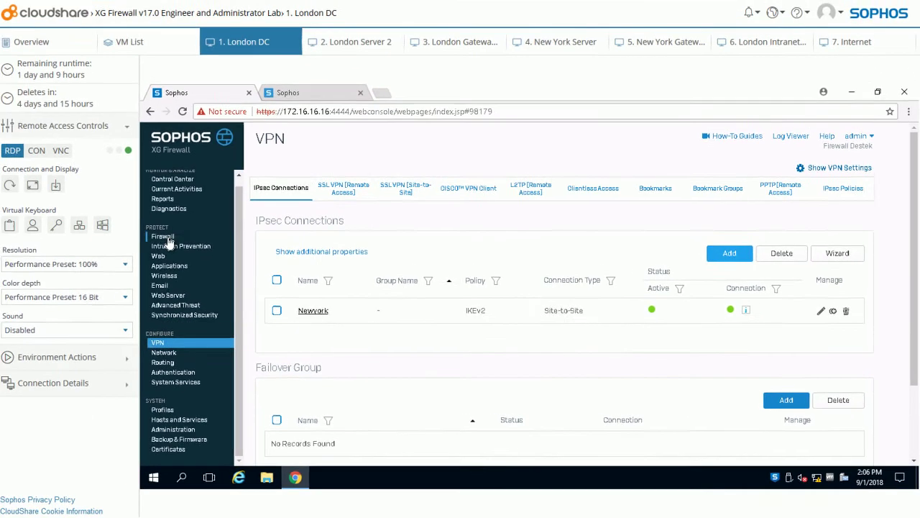
- On the London DC machine, start a new user/network firewall rule named "Allow vpn" with its rule position set to Top
left_click(0, 174)
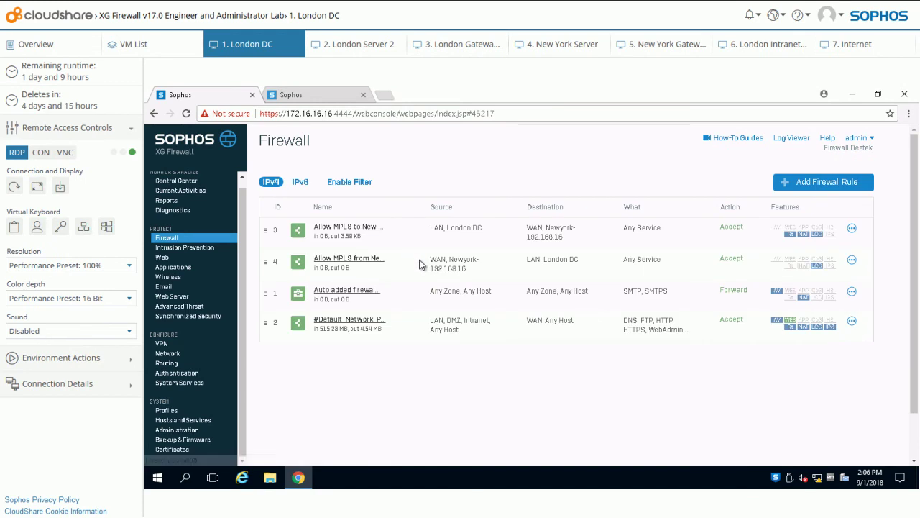
left_click(808, 184)
left_click(789, 225)
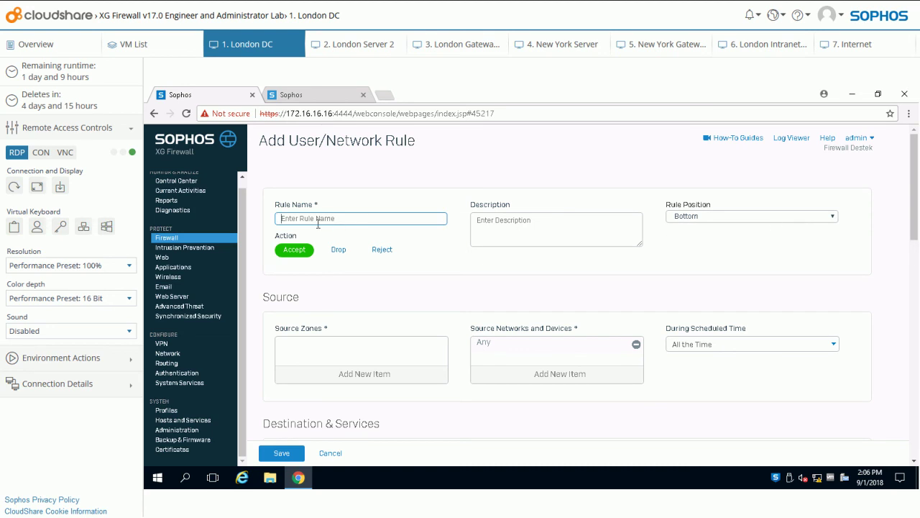
type("a")
key("BackSpace")
key("BackSpace")
key("BackSpace")
key("BackSpace")
type("Allow vpn")
left_click(673, 219)
left_click(679, 241)
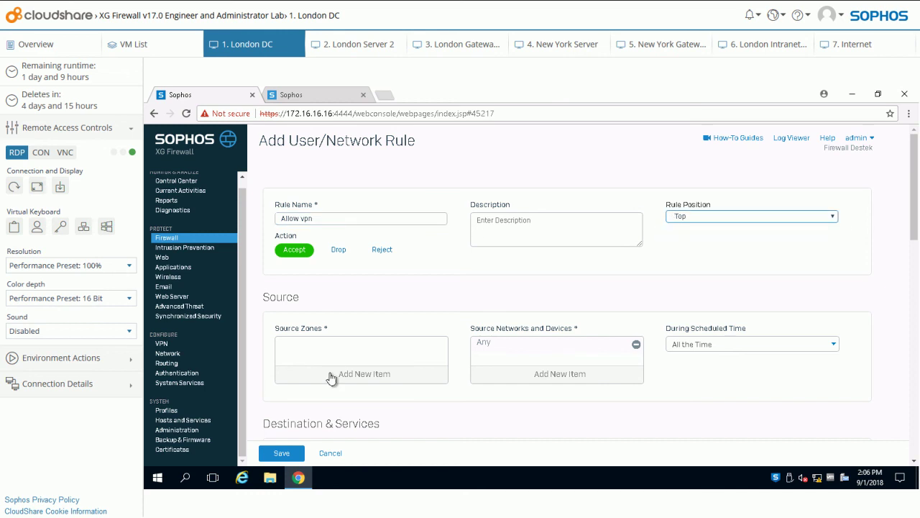
- Add LAN and VPN as the source zones of the Allow vpn rule
left_click(331, 372)
left_click(285, 364)
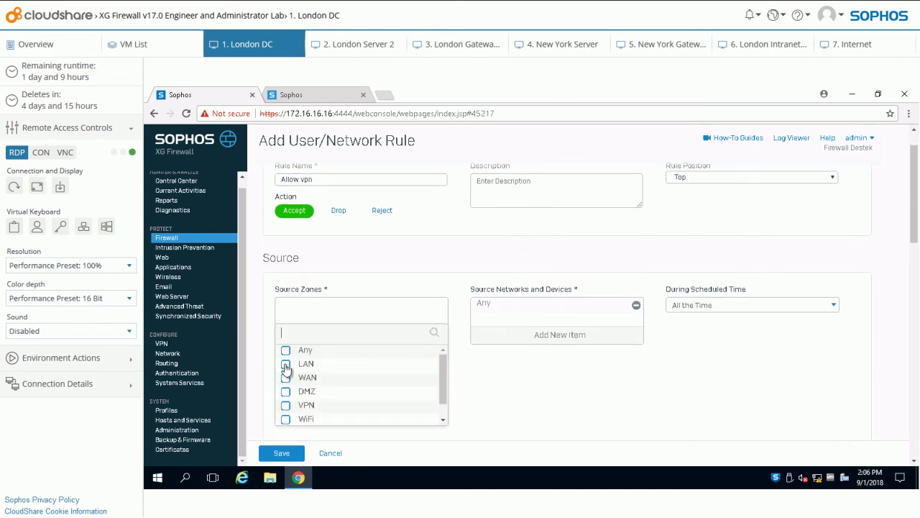
left_click(285, 405)
left_click(323, 434)
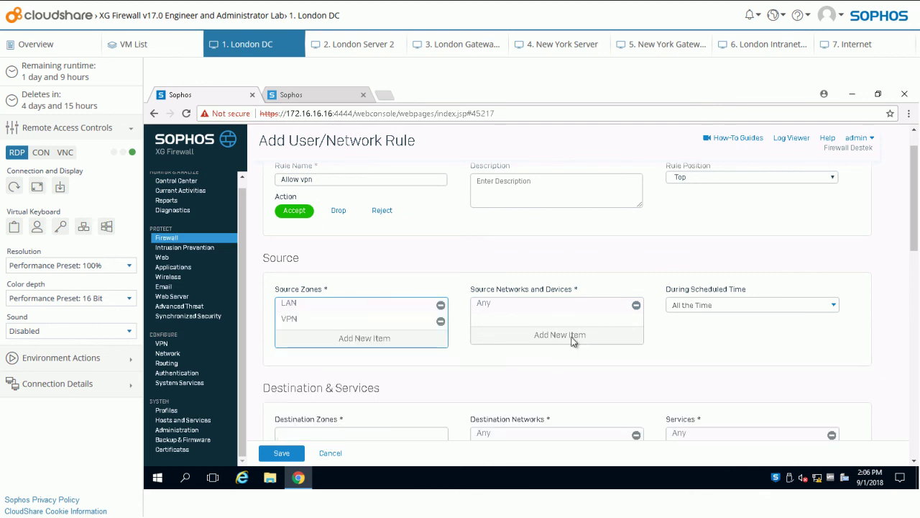
- Add LAN and VPN as the destination zones of the Allow vpn rule
scroll(912, 237, "down", 1)
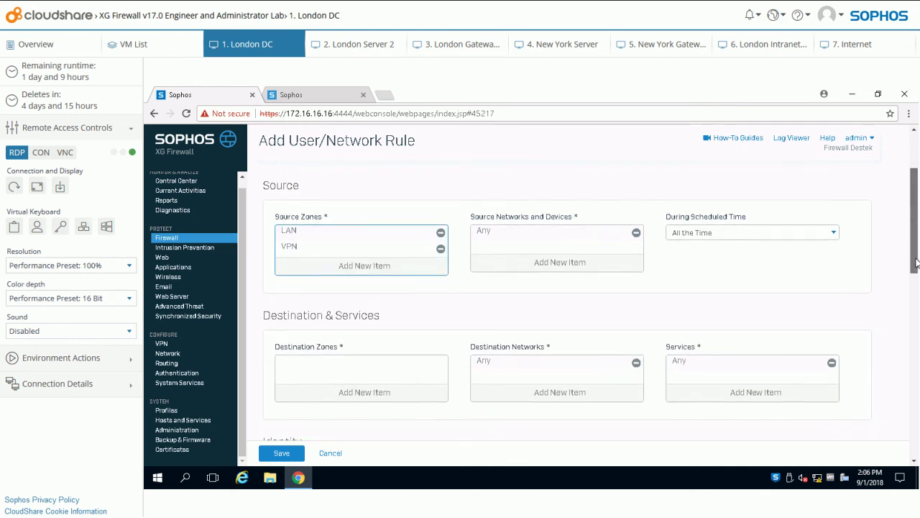
left_click(357, 375)
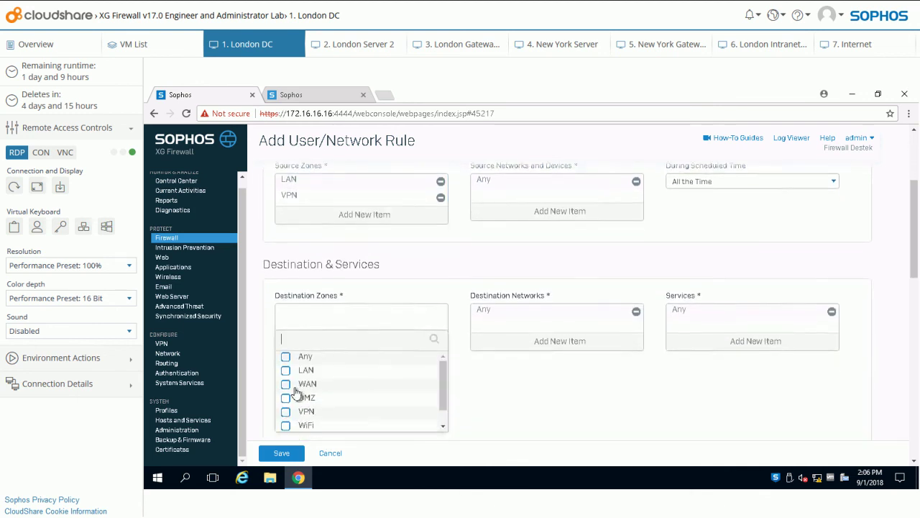
left_click(285, 363)
left_click(287, 405)
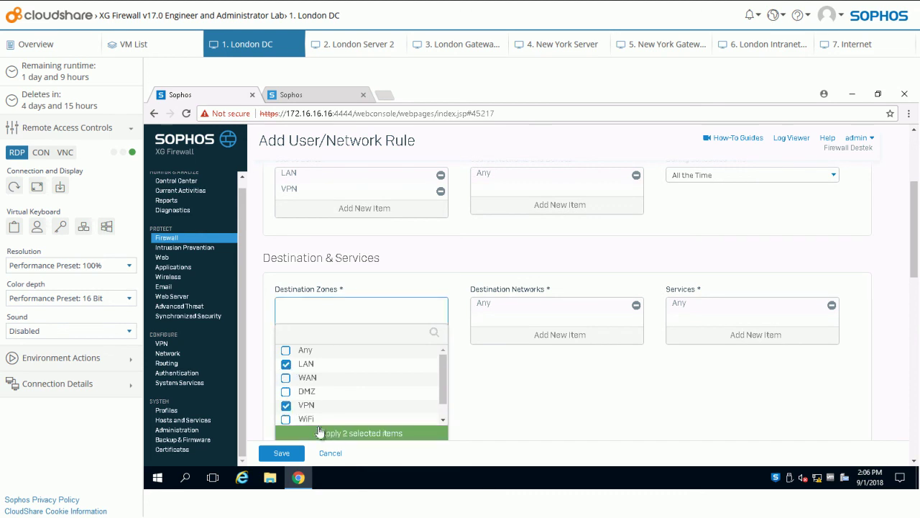
left_click(333, 433)
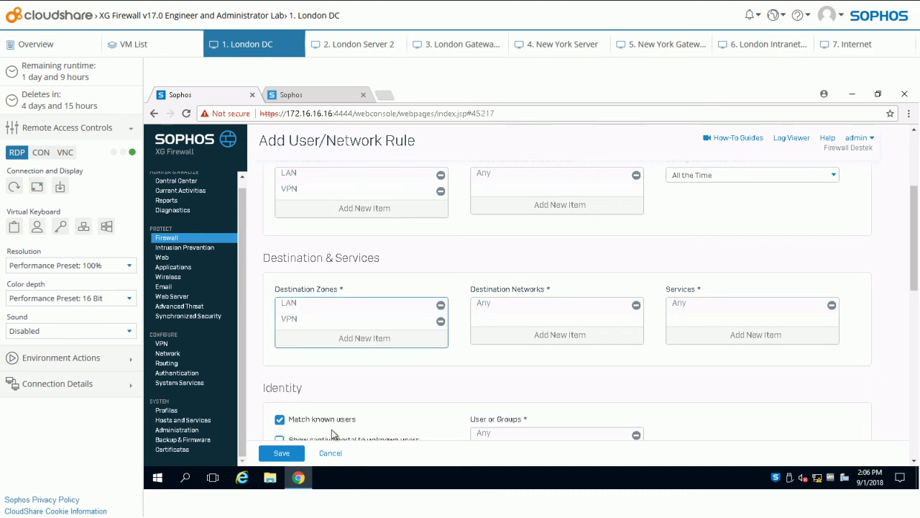
- Disable matching of known users, enable firewall traffic logging, and save the Allow vpn rule
left_click(279, 419)
left_click_drag(916, 262, 908, 469)
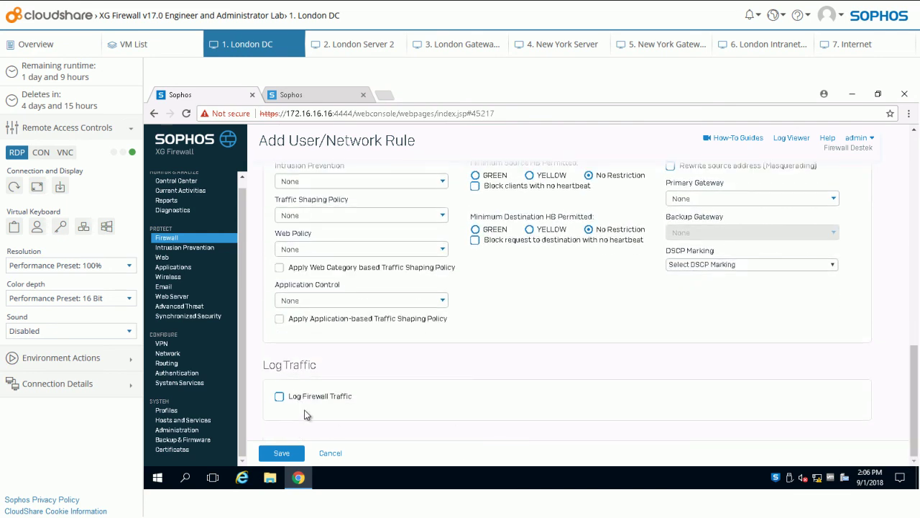
left_click(279, 396)
left_click(281, 453)
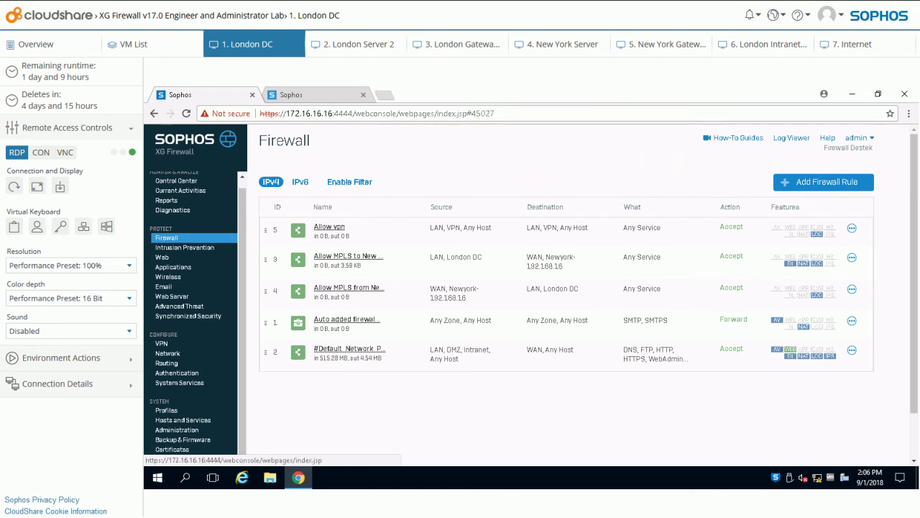
left_click(562, 46)
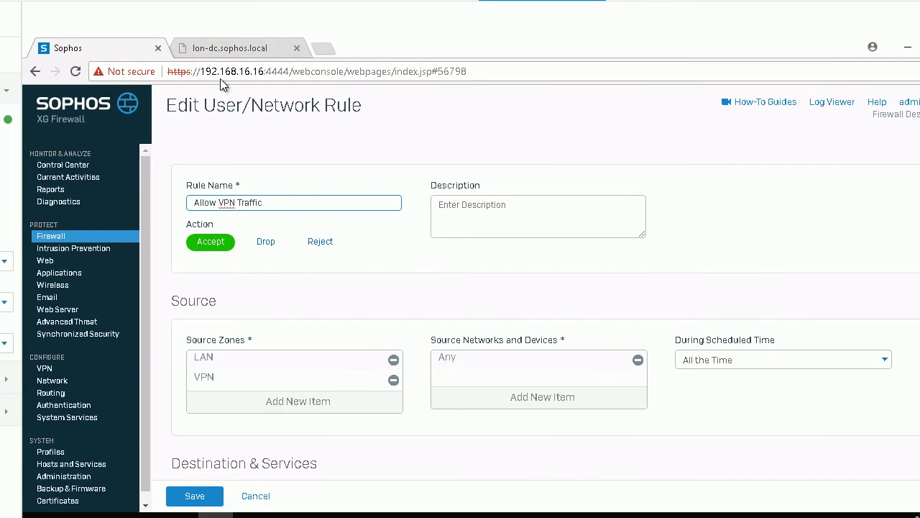
left_click(211, 49)
left_click(195, 71)
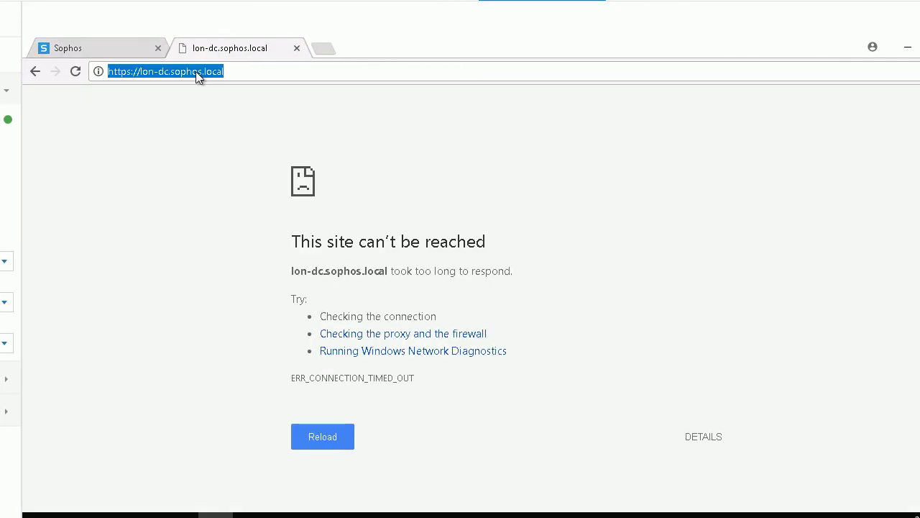
key("Return")
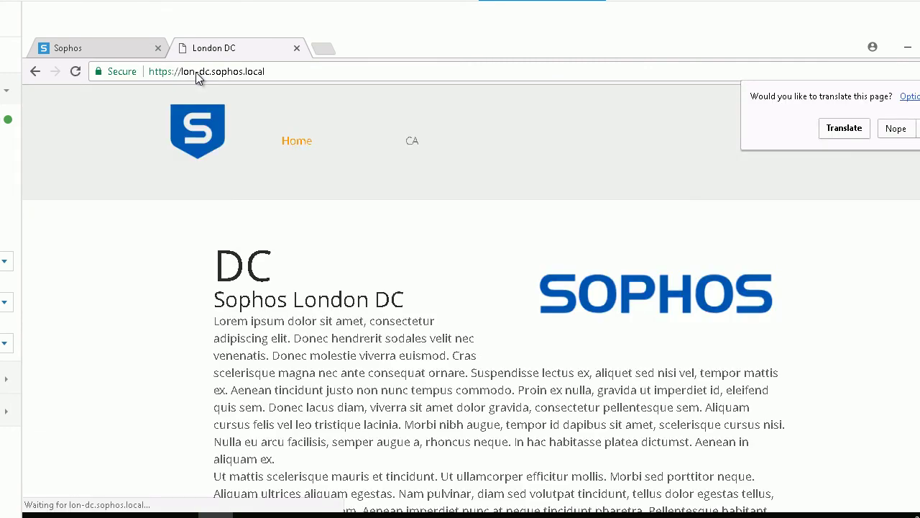
left_click(234, 269)
left_click_drag(646, 304, 357, 309)
- On the London DC machine, refresh the firewall rules to check the Allow vpn rule's traffic counters, and open the IPsec connections
left_click(159, 2)
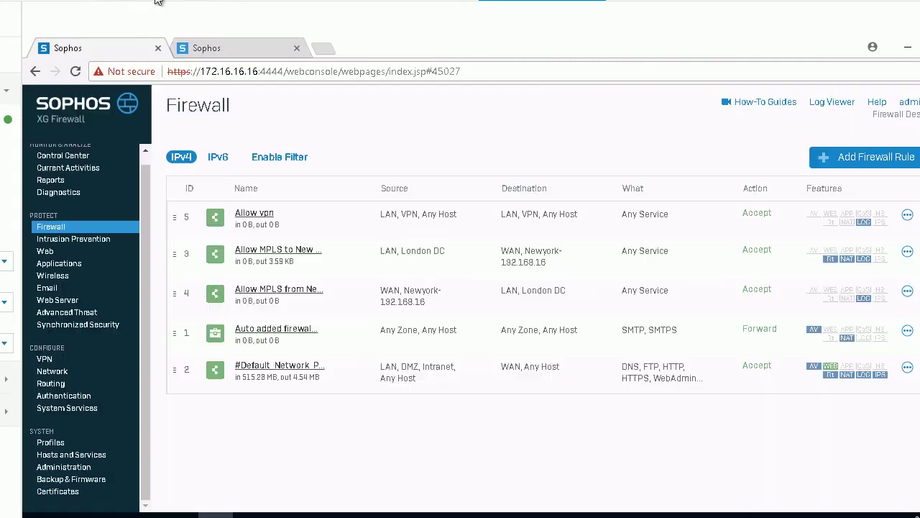
left_click(57, 228)
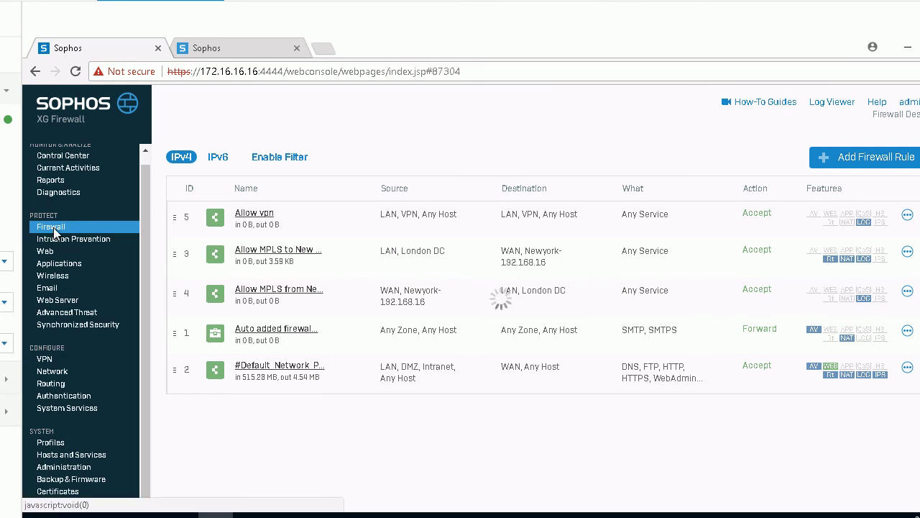
left_click_drag(234, 225, 341, 235)
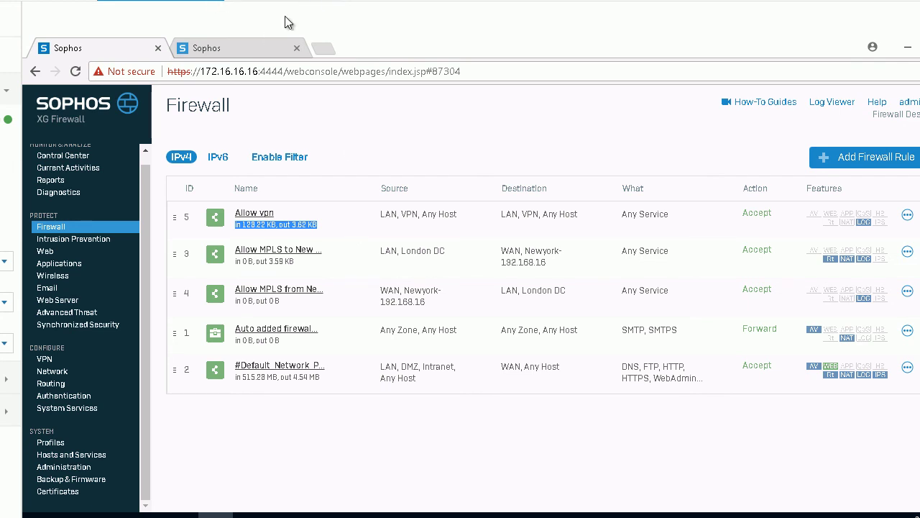
left_click(46, 360)
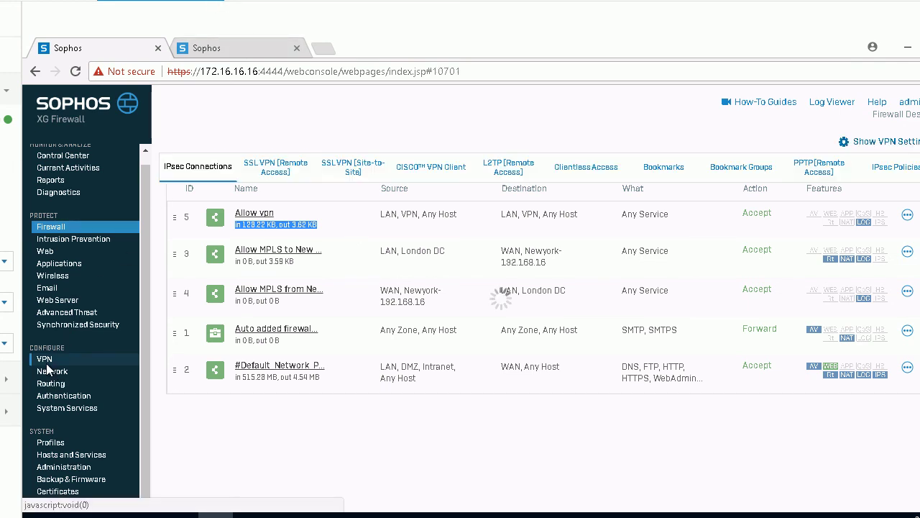